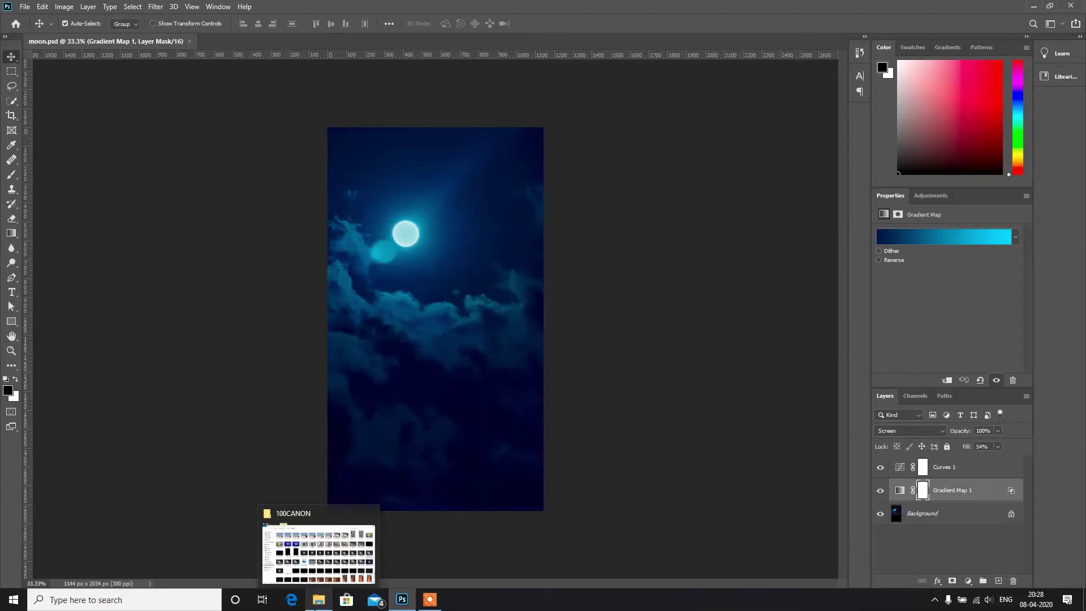
# Open IMG_3263.CR2 from DCIM > 100CANON in Camera Raw by dragging it into Photoshop.
pyautogui.click(319, 600)
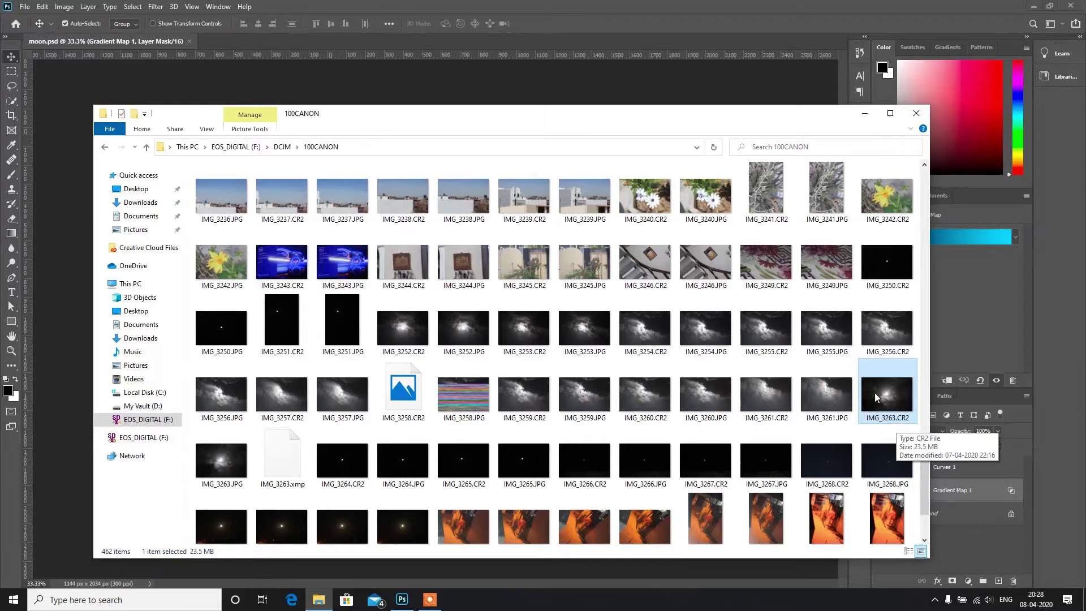
pyautogui.moveTo(900, 421); pyautogui.dragTo(538, 84)
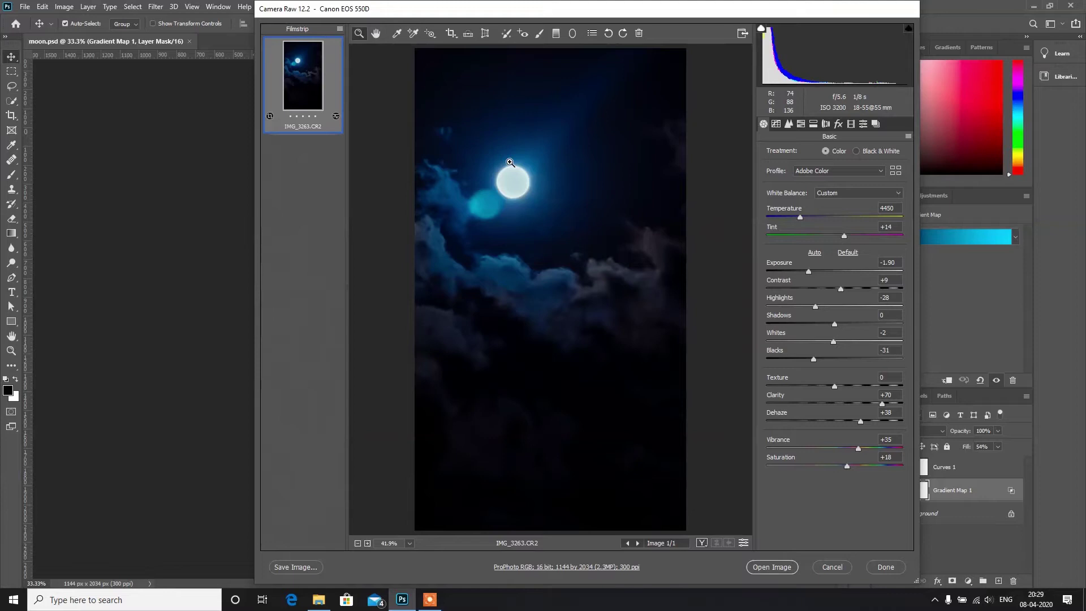
# Set the workflow options to ProPhoto RGB colour space and 16 Bits/Channel depth, then confirm.
pyautogui.click(554, 568)
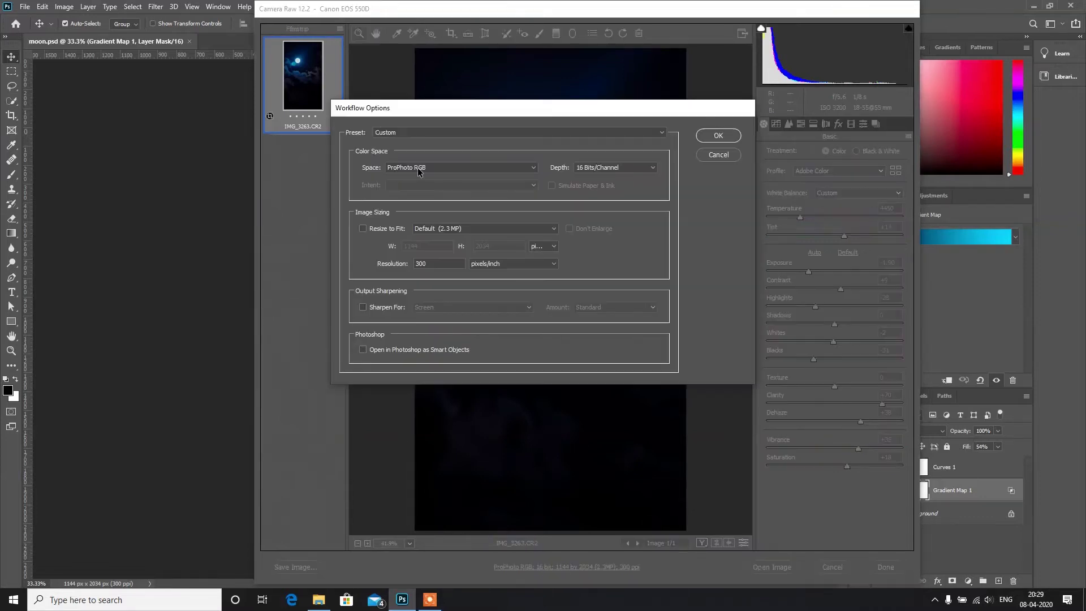
pyautogui.click(412, 170)
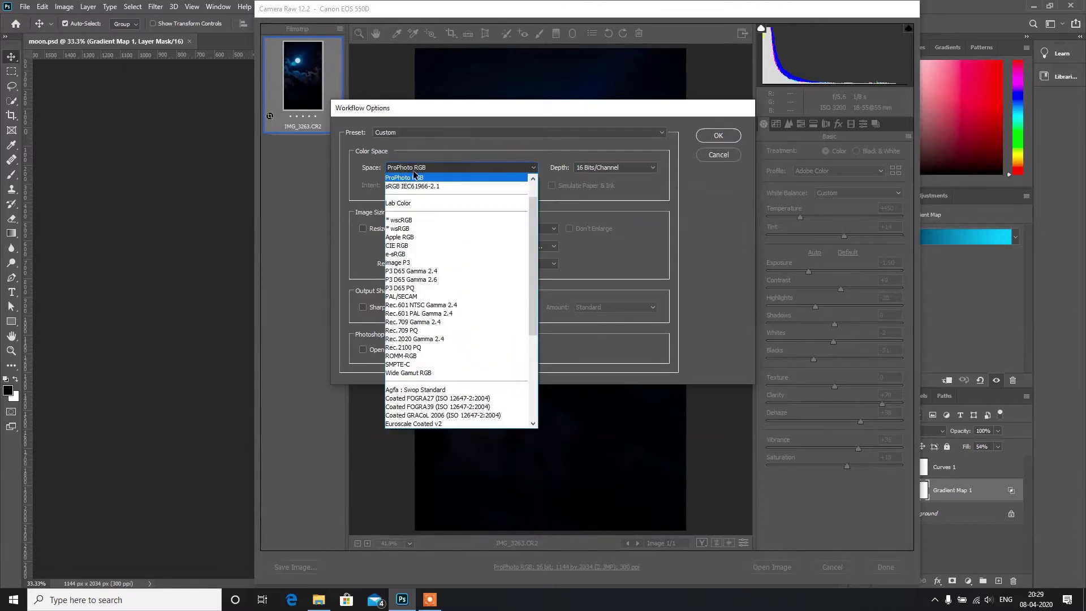
pyautogui.scroll(1, 413, 187)
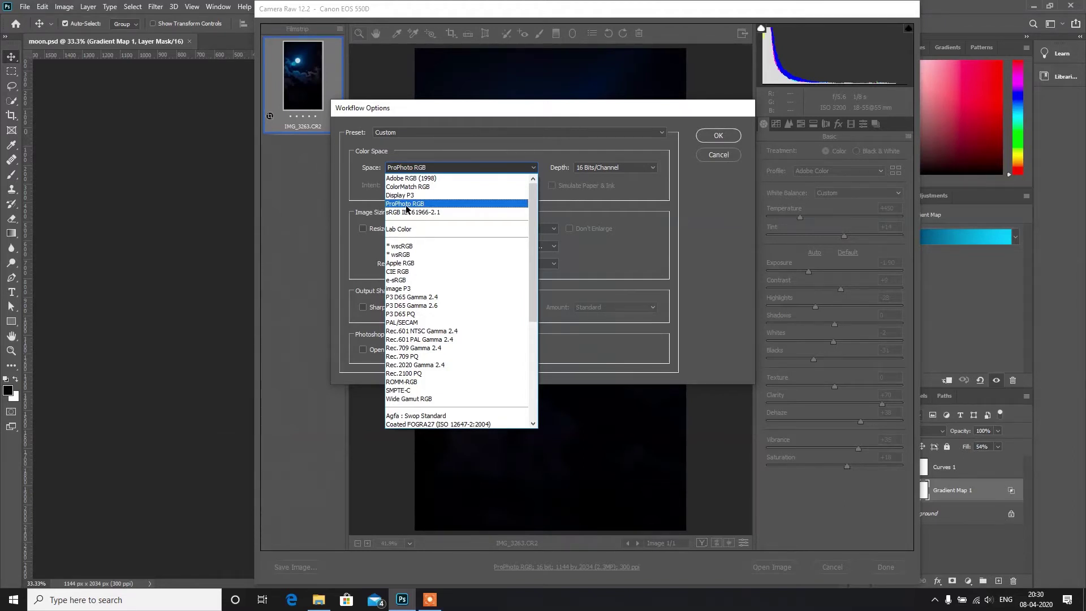
pyautogui.click(407, 204)
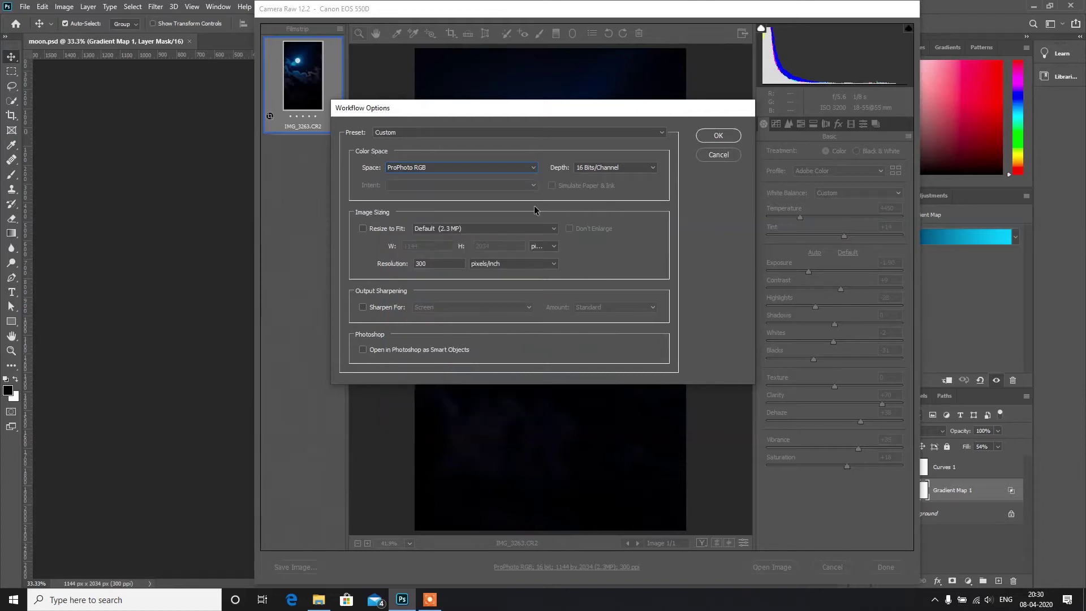
pyautogui.click(586, 167)
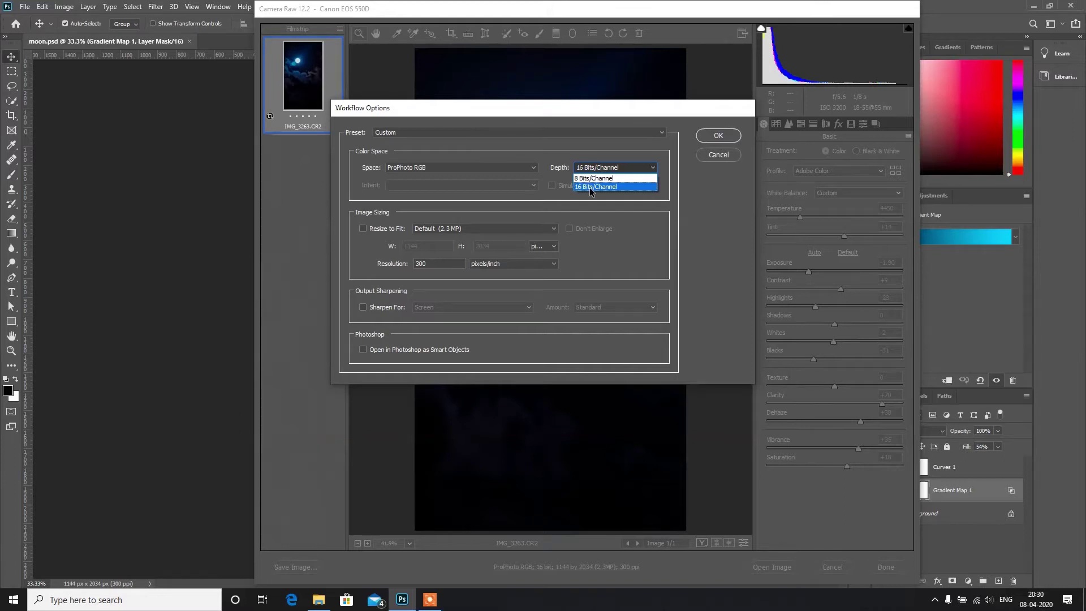
pyautogui.click(590, 187)
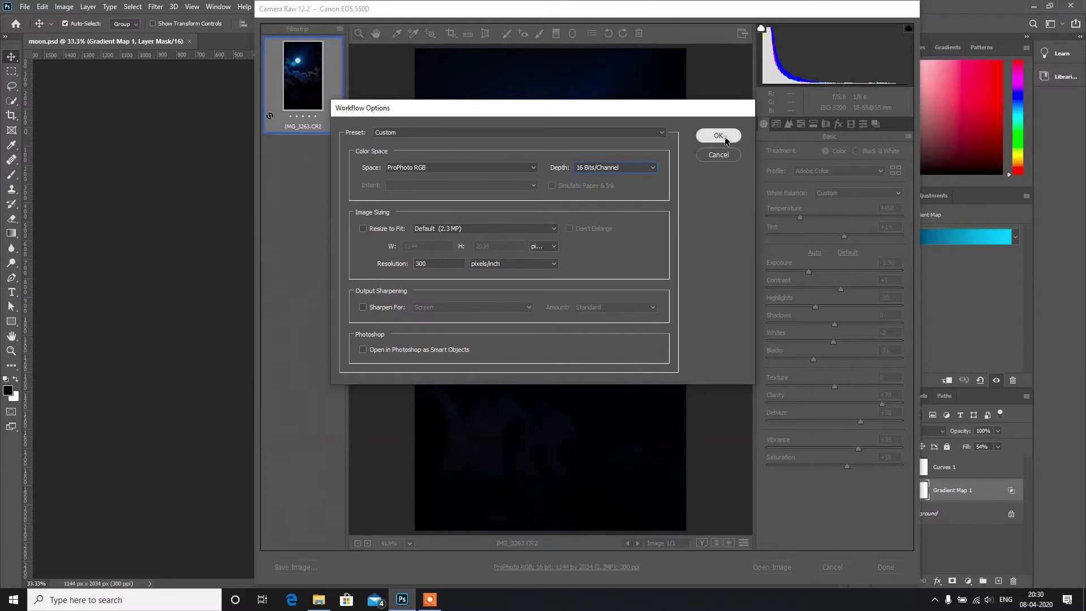
pyautogui.click(719, 136)
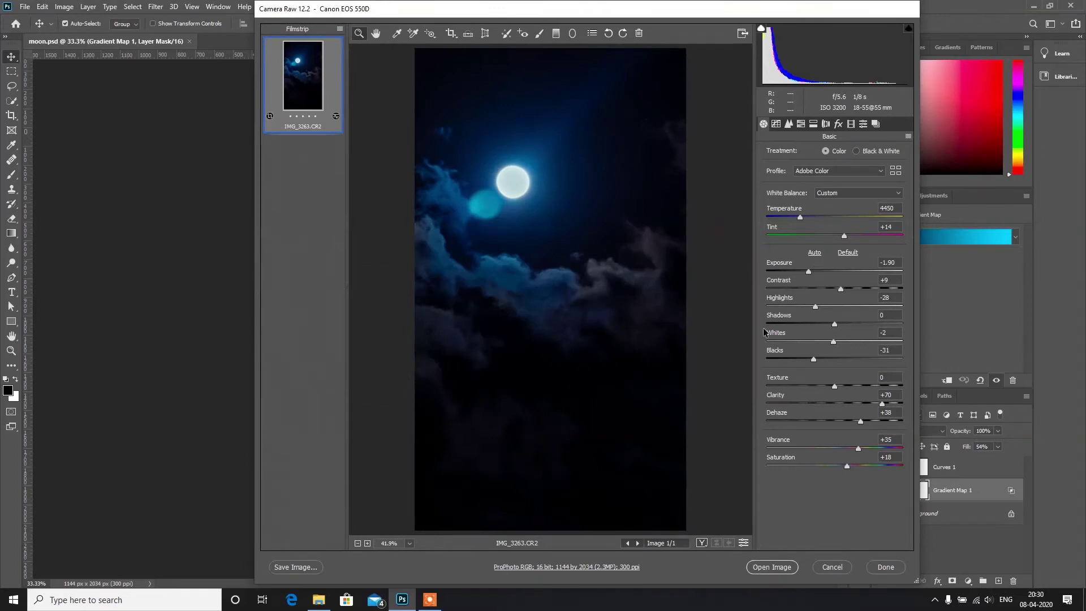
# Reset the Basic panel tones to default and lower Exposure to -1.85.
pyautogui.click(847, 253)
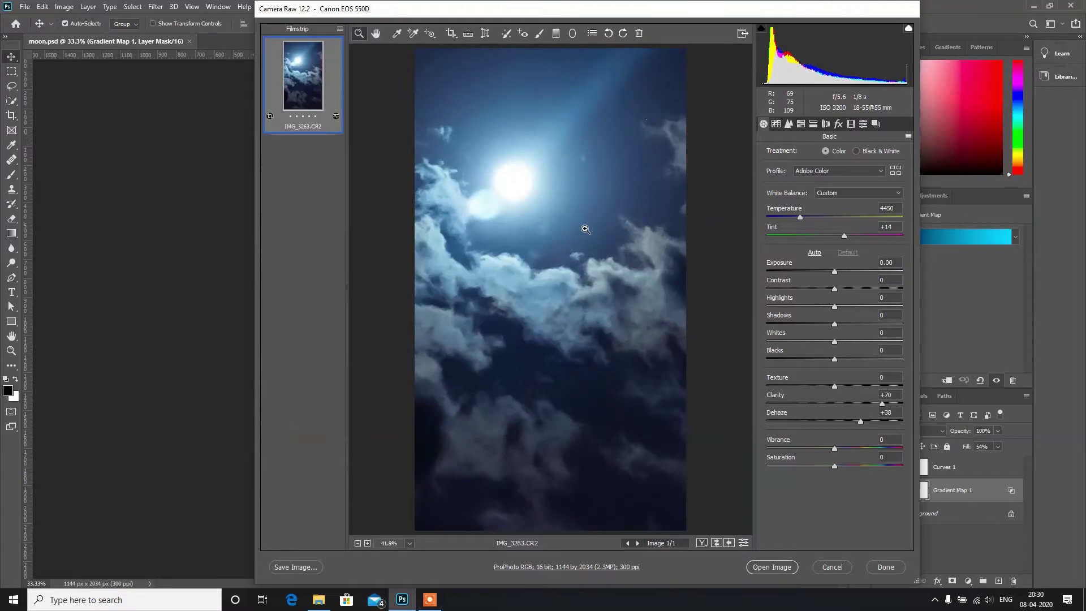
pyautogui.hotkey('ctrl', '+')
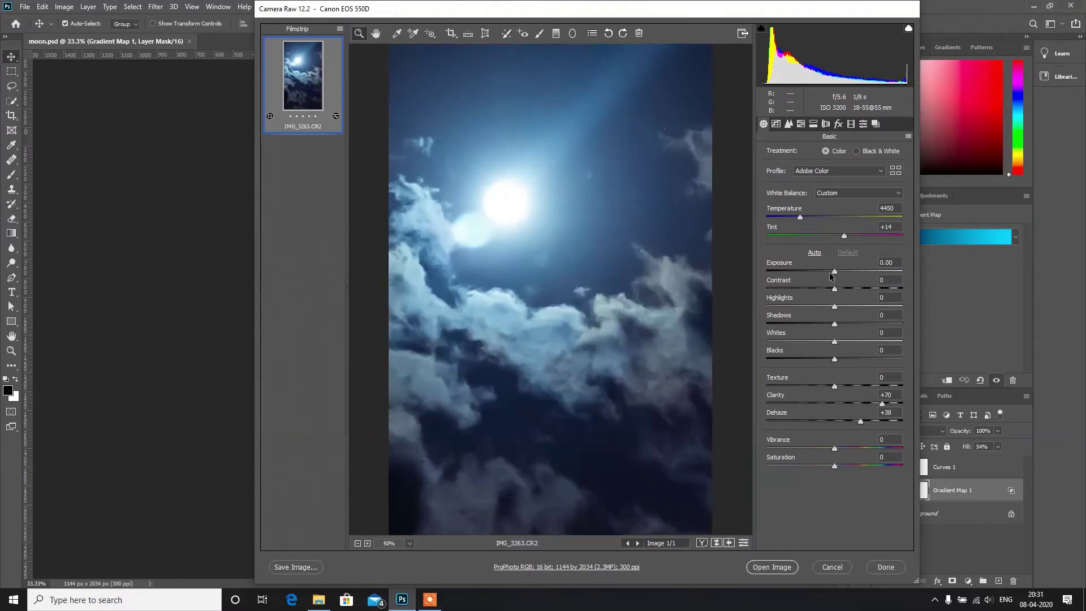
pyautogui.moveTo(836, 271); pyautogui.dragTo(810, 280)
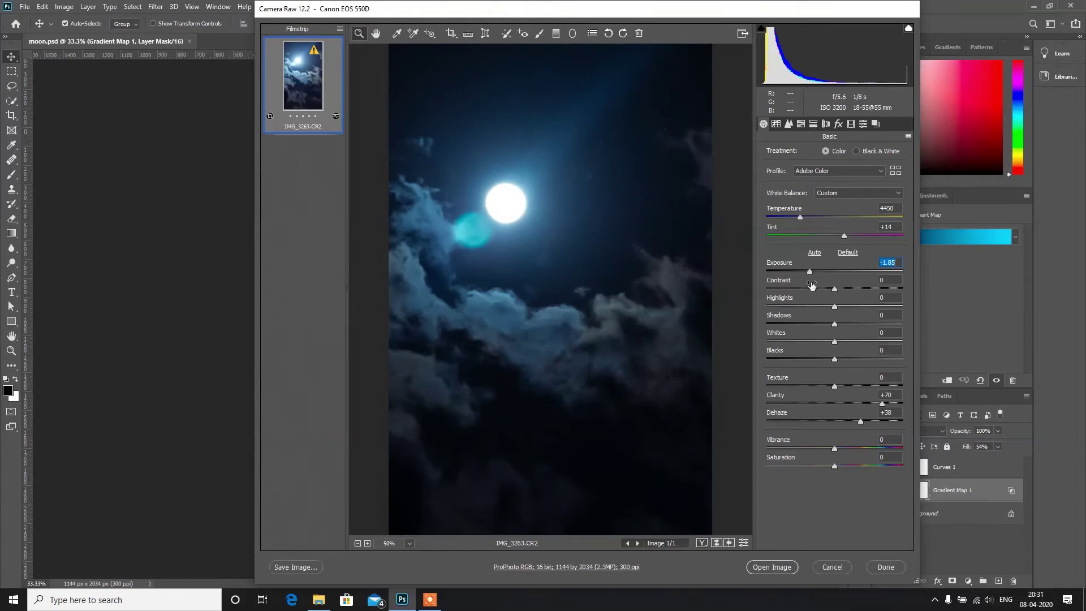
pyautogui.click(589, 305)
pyautogui.keyDown('alt'); pyautogui.click(585, 314); pyautogui.keyUp('alt')
# Set Highlights to -19 and Shadows to +37, checking the moon at 200%.
pyautogui.moveTo(835, 289); pyautogui.dragTo(822, 310)
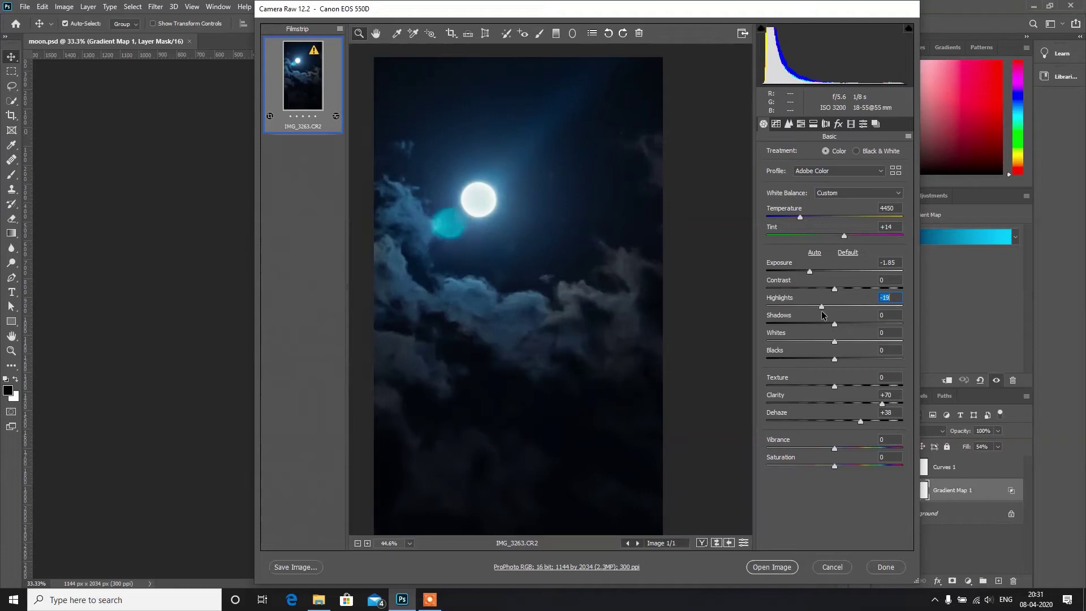
pyautogui.click(483, 199)
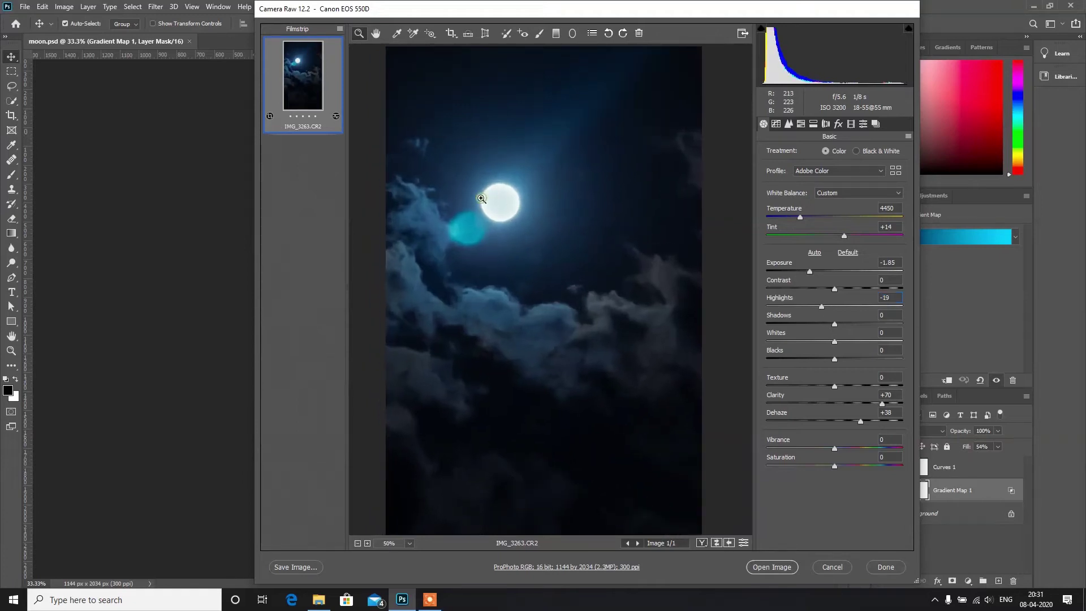
pyautogui.click(501, 202)
pyautogui.click(508, 248)
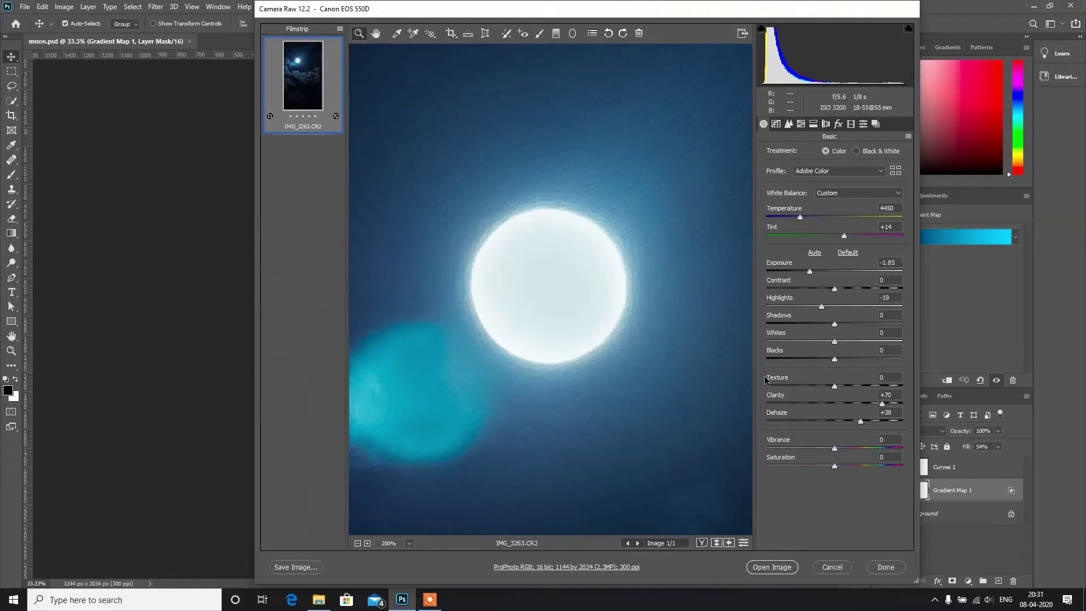
pyautogui.hotkey('ctrl', '0')
pyautogui.moveTo(835, 324); pyautogui.dragTo(854, 324)
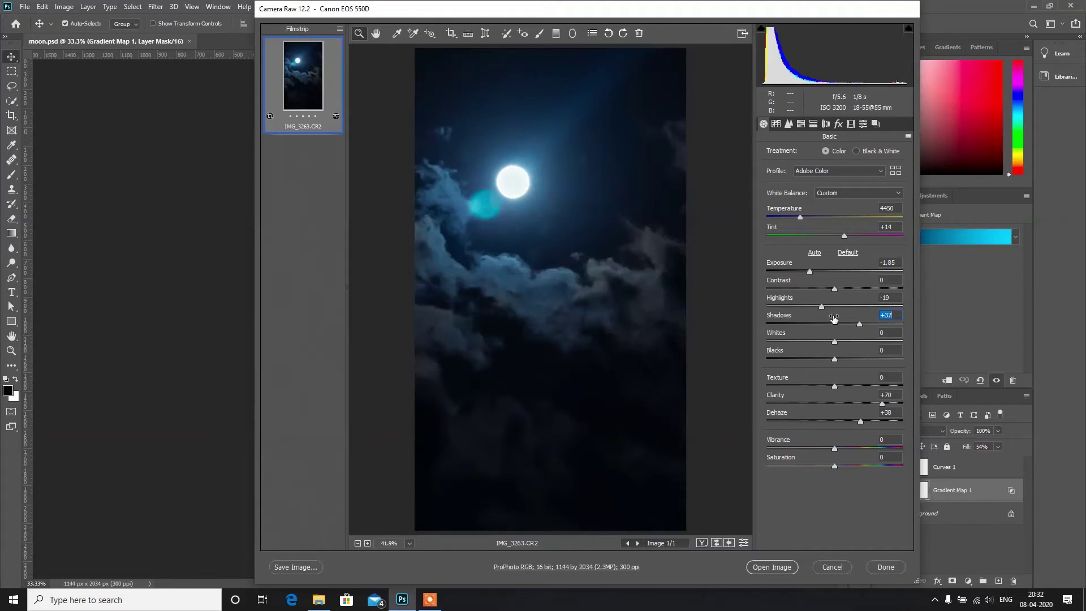
# Set Shadows +69, Whites +13, Blacks -12 and Texture +52.
pyautogui.moveTo(859, 325)
pyautogui.mouseDown()
pyautogui.moveTo(893, 330)
pyautogui.moveTo(848, 335)
pyautogui.moveTo(877, 333)
pyautogui.mouseUp()
pyautogui.moveTo(881, 323)
pyautogui.mouseDown()
pyautogui.moveTo(846, 328)
pyautogui.moveTo(901, 322)
pyautogui.moveTo(881, 325)
pyautogui.mouseUp()
pyautogui.click(836, 341)
pyautogui.moveTo(837, 343)
pyautogui.mouseDown()
pyautogui.moveTo(855, 342)
pyautogui.moveTo(828, 343)
pyautogui.moveTo(848, 344)
pyautogui.moveTo(830, 361)
pyautogui.moveTo(810, 358)
pyautogui.moveTo(826, 359)
pyautogui.mouseUp()
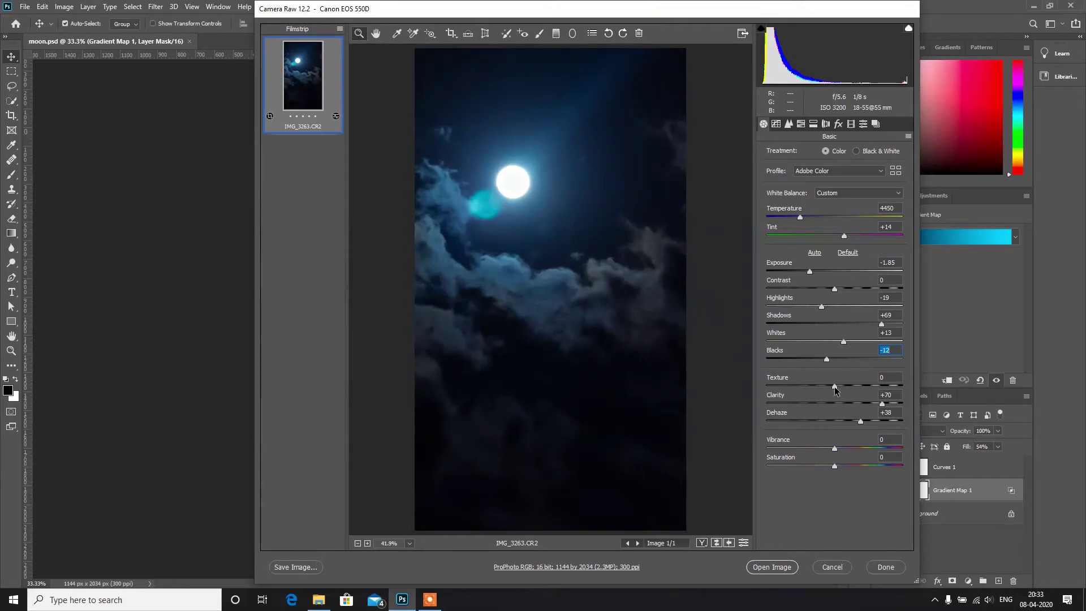
pyautogui.moveTo(835, 386); pyautogui.dragTo(862, 389)
# Set Clarity +58, Dehaze +18, Temperature 4200 and Tint +11.
pyautogui.moveTo(881, 404)
pyautogui.mouseDown()
pyautogui.moveTo(851, 405)
pyautogui.moveTo(875, 405)
pyautogui.moveTo(853, 426)
pyautogui.mouseUp()
pyautogui.moveTo(845, 424)
pyautogui.mouseDown()
pyautogui.moveTo(828, 423)
pyautogui.moveTo(865, 423)
pyautogui.mouseUp()
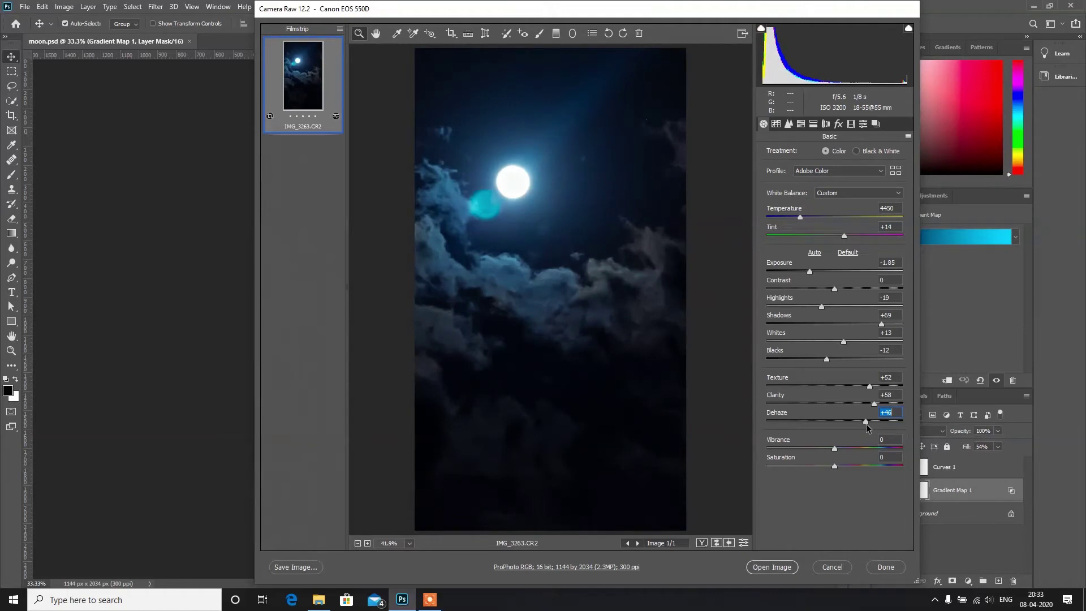
pyautogui.moveTo(867, 423); pyautogui.dragTo(858, 423)
pyautogui.moveTo(859, 421); pyautogui.dragTo(792, 423)
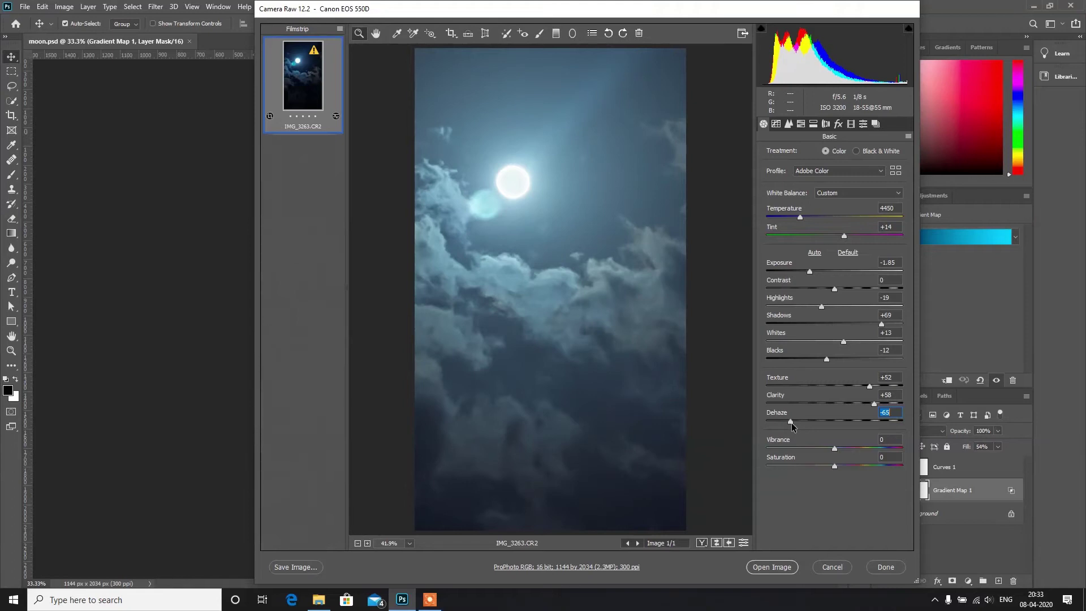
pyautogui.press('Up')
pyautogui.moveTo(789, 422); pyautogui.dragTo(847, 423)
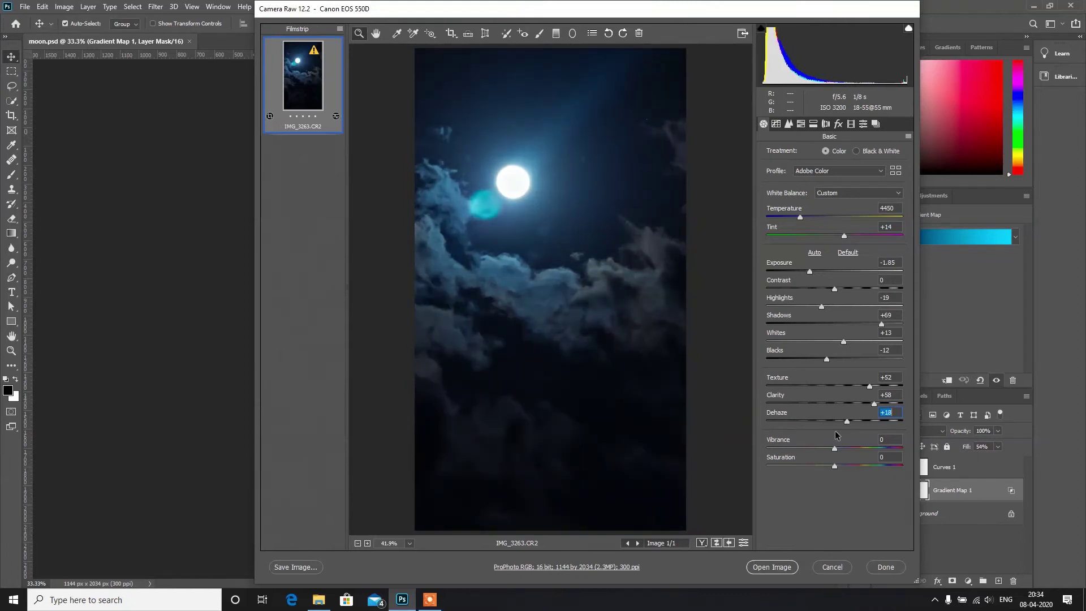
pyautogui.moveTo(800, 217)
pyautogui.mouseDown()
pyautogui.moveTo(855, 220)
pyautogui.moveTo(797, 220)
pyautogui.mouseUp()
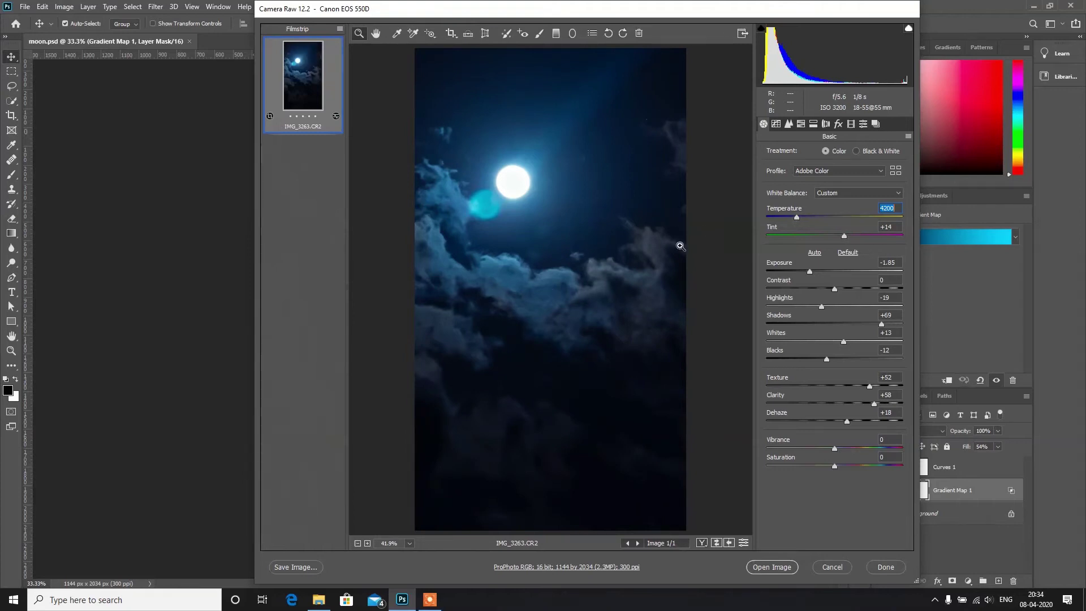
pyautogui.moveTo(844, 236)
pyautogui.mouseDown()
pyautogui.moveTo(815, 238)
pyautogui.moveTo(842, 237)
pyautogui.mouseUp()
# Enable lens profile corrections with Canon as the lens make and the same lens model.
pyautogui.click(827, 124)
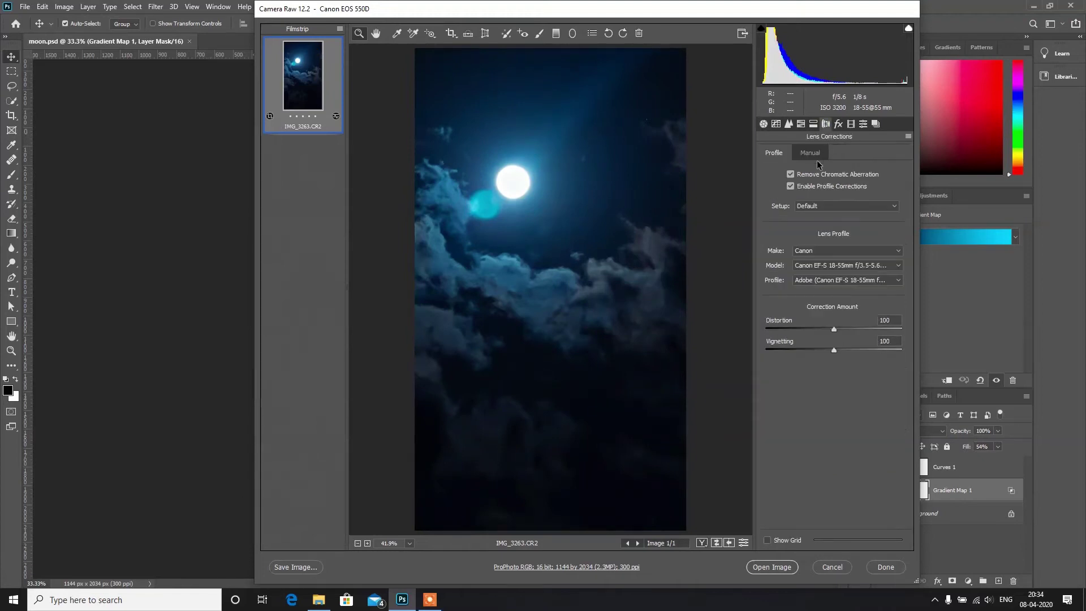
pyautogui.click(789, 176)
pyautogui.click(790, 182)
pyautogui.click(789, 188)
pyautogui.click(813, 251)
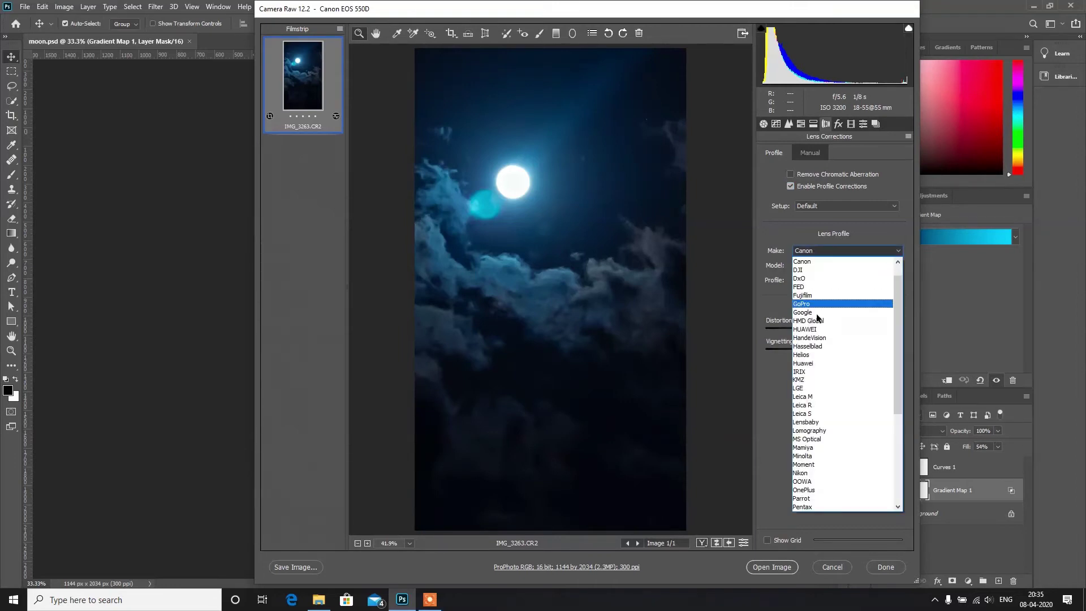
pyautogui.click(818, 262)
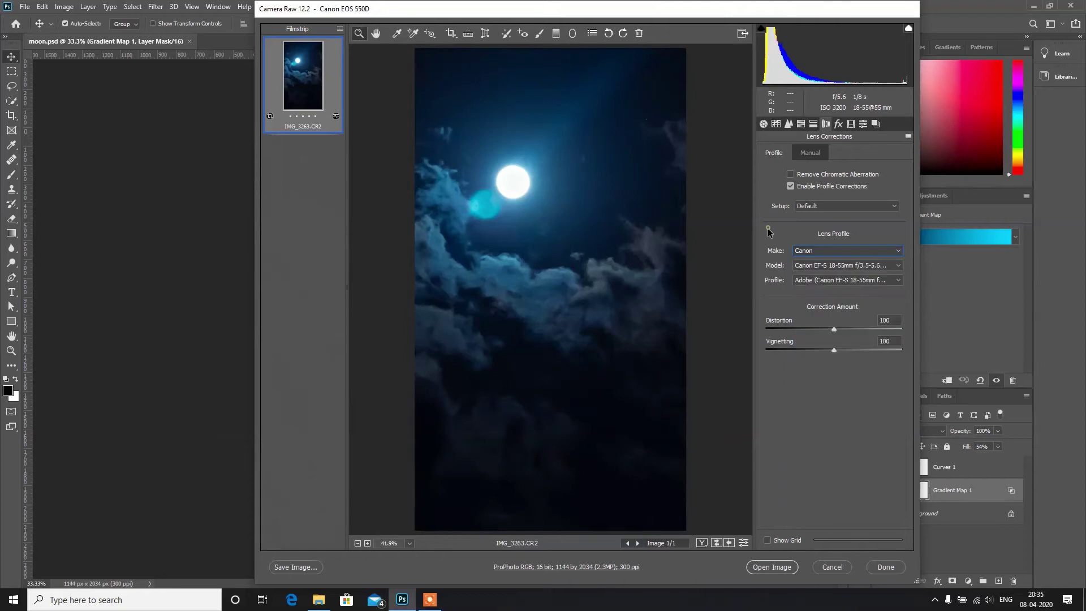
pyautogui.click(823, 269)
pyautogui.click(798, 294)
# Set Distortion correction to 100 and turn on Remove Chromatic Aberration.
pyautogui.moveTo(839, 331); pyautogui.dragTo(796, 331)
pyautogui.click(836, 330)
pyautogui.click(887, 322)
pyautogui.press('Up')
pyautogui.click(833, 176)
pyautogui.click(813, 124)
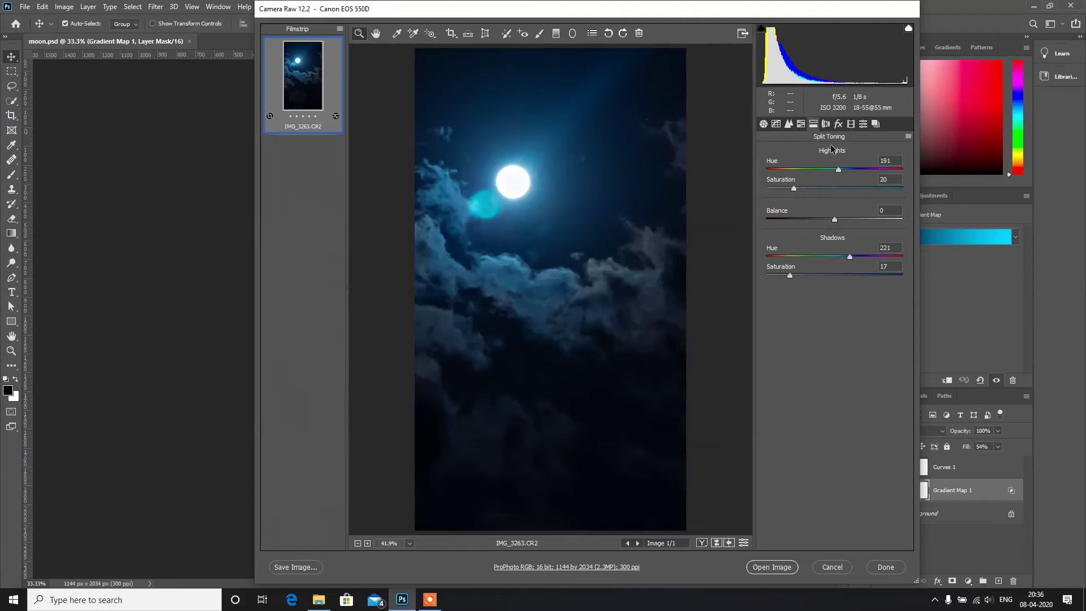
# Split-tone with Highlights Hue 186, Saturation 17 and Shadows Hue 213, Saturation 23.
pyautogui.moveTo(840, 170); pyautogui.dragTo(768, 173)
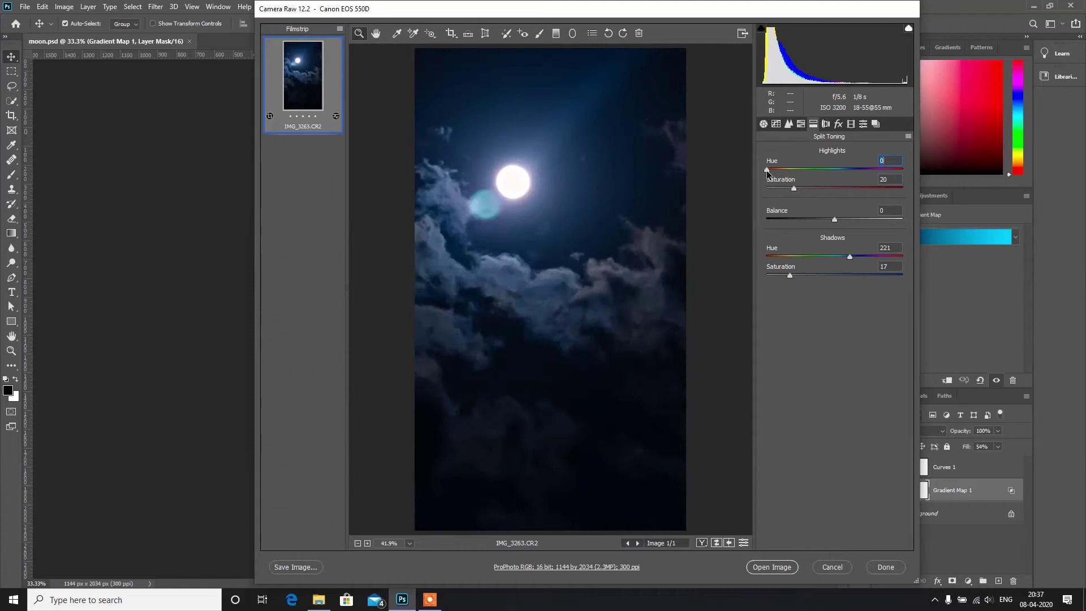
pyautogui.moveTo(767, 171); pyautogui.dragTo(838, 175)
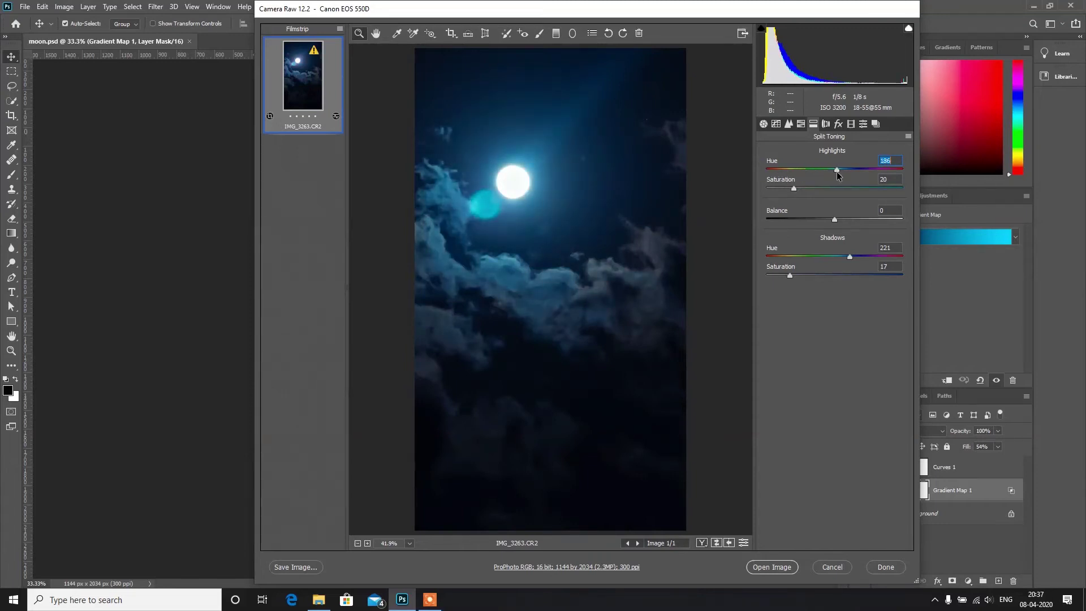
pyautogui.moveTo(792, 188); pyautogui.dragTo(790, 193)
pyautogui.moveTo(850, 258)
pyautogui.mouseDown()
pyautogui.moveTo(763, 258)
pyautogui.moveTo(847, 257)
pyautogui.mouseUp()
pyautogui.moveTo(791, 276); pyautogui.dragTo(796, 277)
pyautogui.click(840, 125)
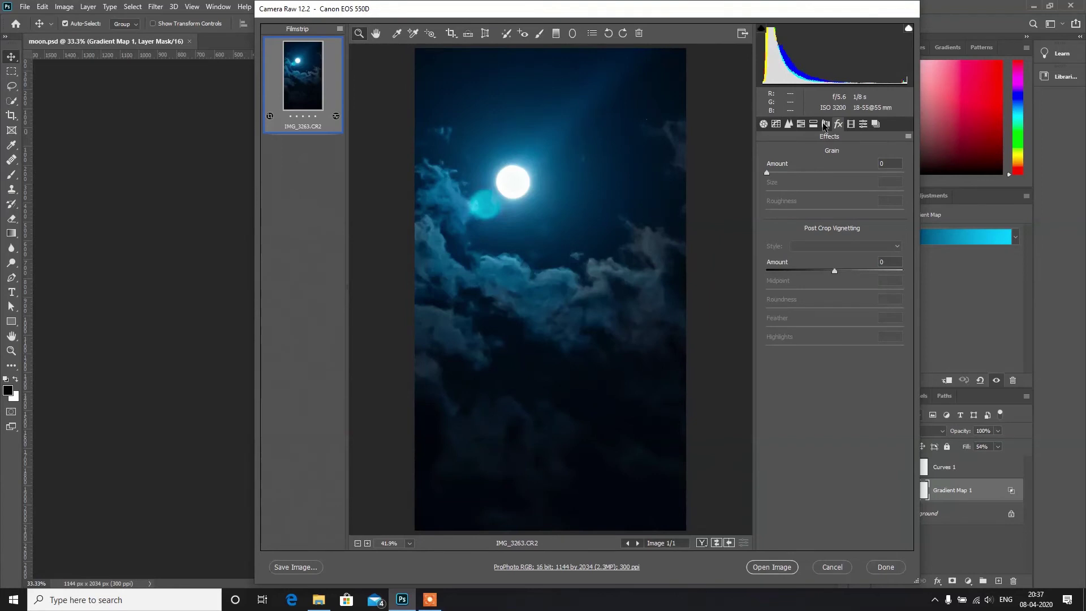
# Set HSL saturation to Blues +3 and Aquas +15, then bring up the Detail settings.
pyautogui.click(801, 124)
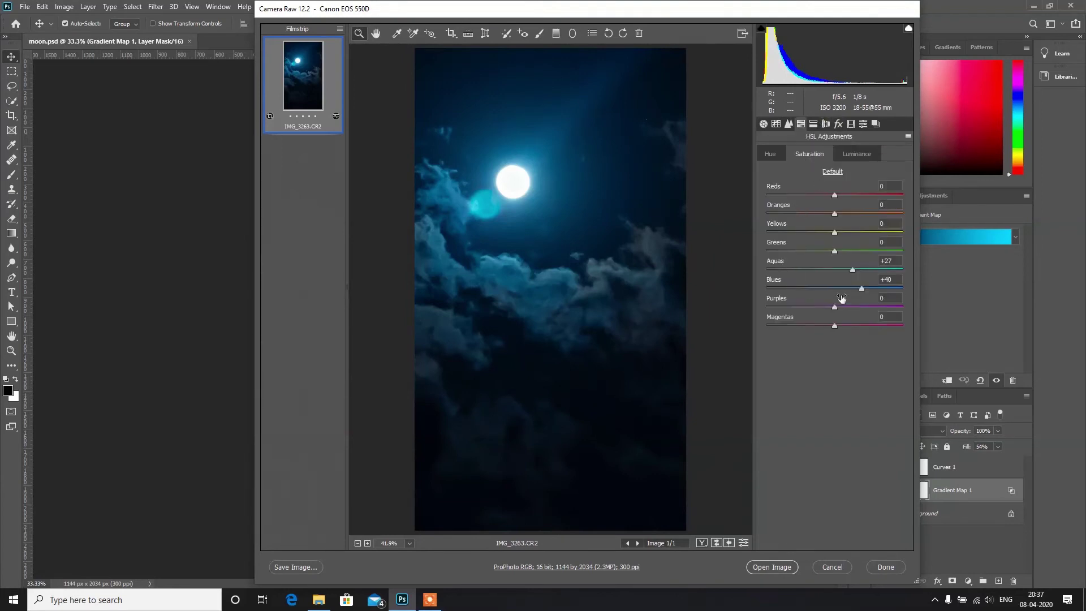
pyautogui.moveTo(861, 289); pyautogui.dragTo(829, 270)
pyautogui.moveTo(860, 289); pyautogui.dragTo(836, 288)
pyautogui.moveTo(829, 270); pyautogui.dragTo(845, 270)
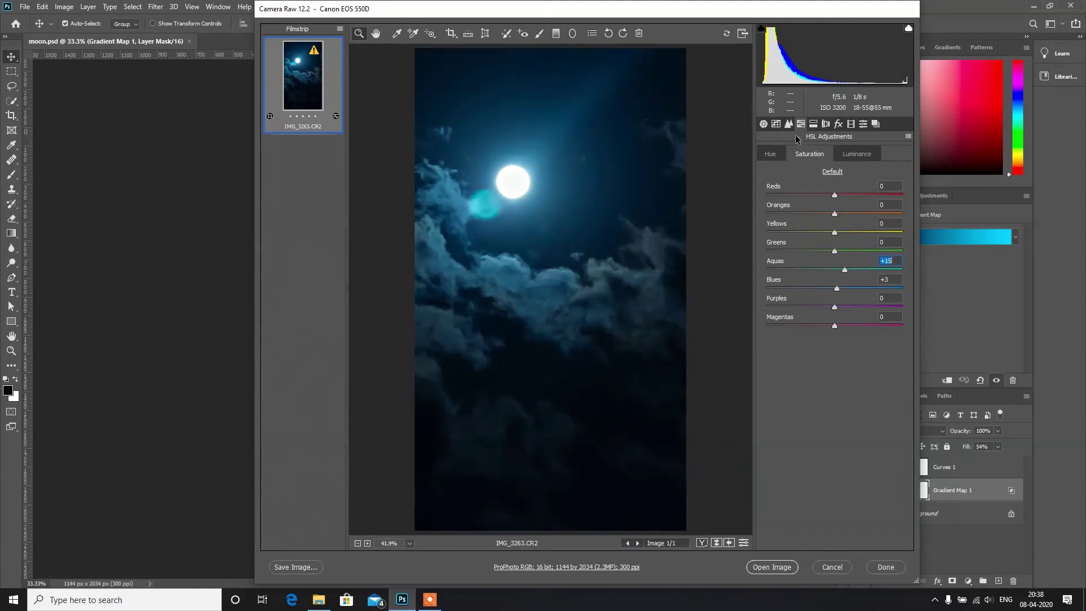
pyautogui.click(789, 124)
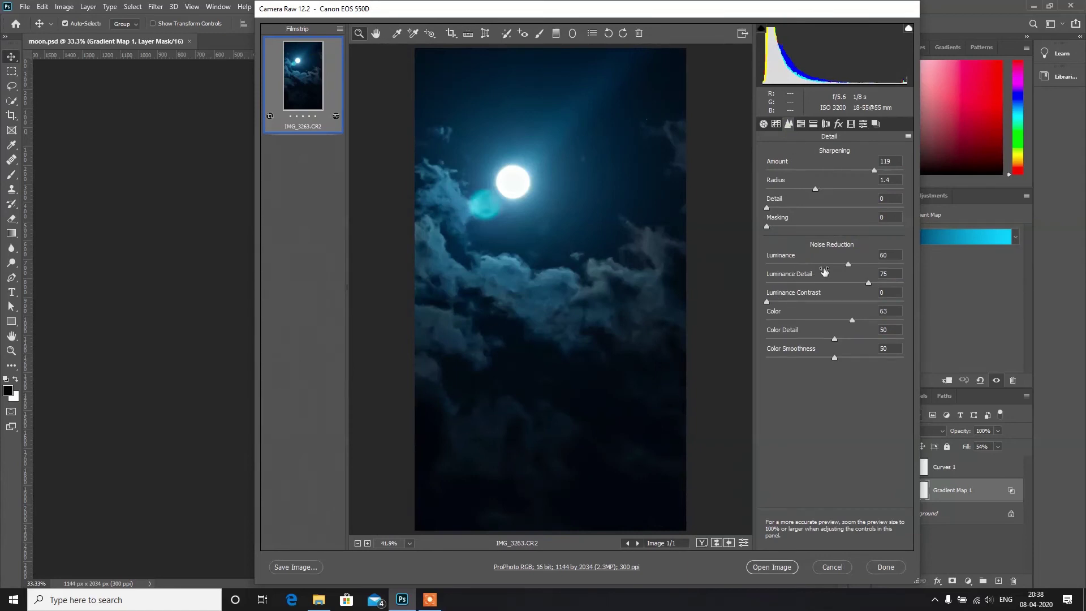
pyautogui.click(529, 181)
# At 200% zoom, set noise reduction to Luminance 66 and Color 61.
pyautogui.click(529, 182)
pyautogui.click(544, 242)
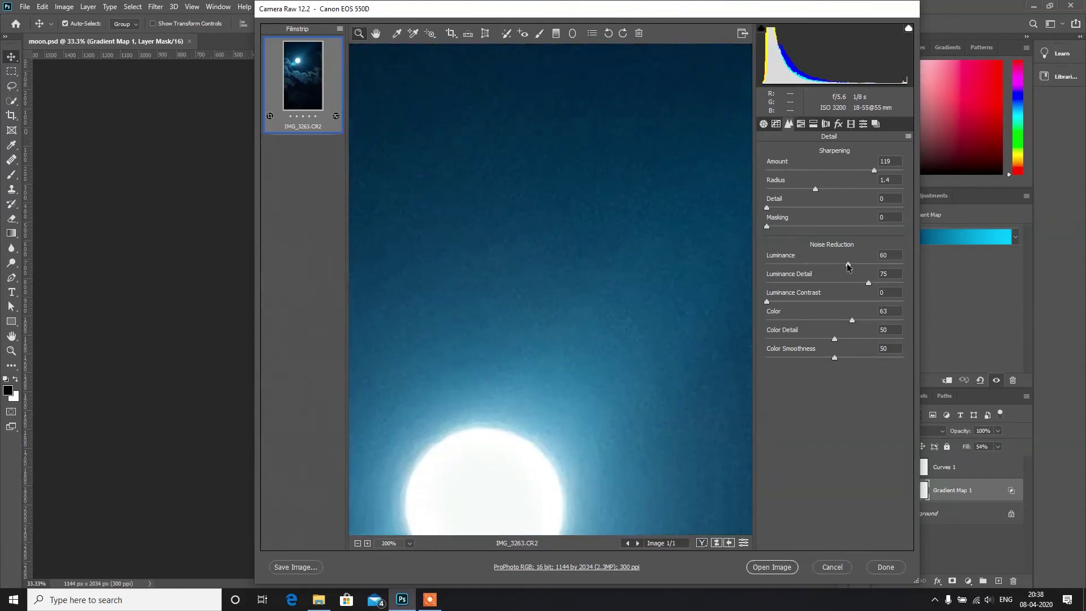
pyautogui.moveTo(848, 266); pyautogui.dragTo(764, 263)
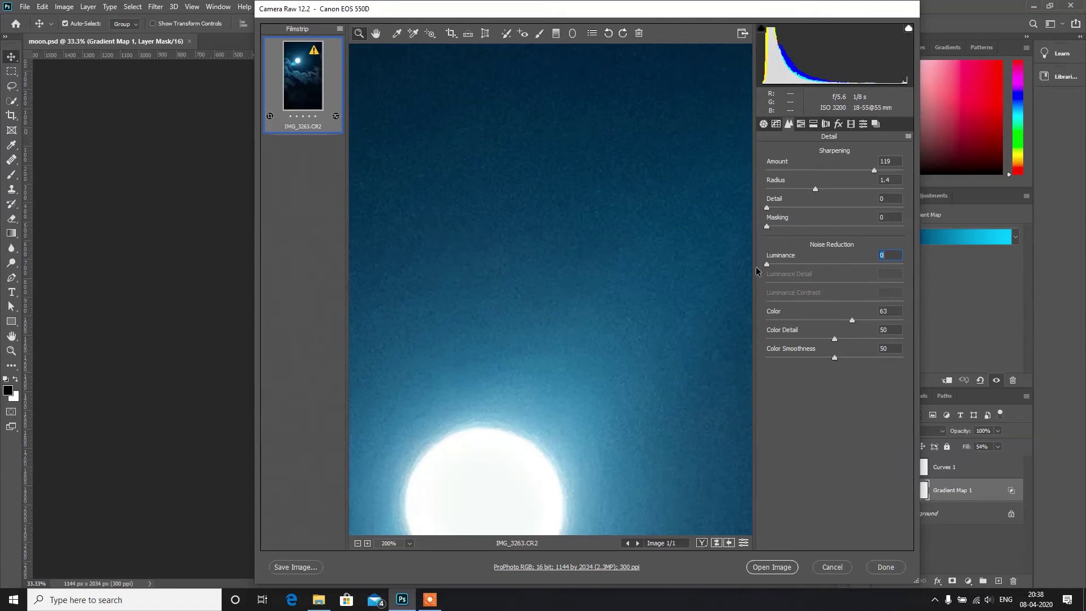
pyautogui.moveTo(852, 321); pyautogui.dragTo(845, 321)
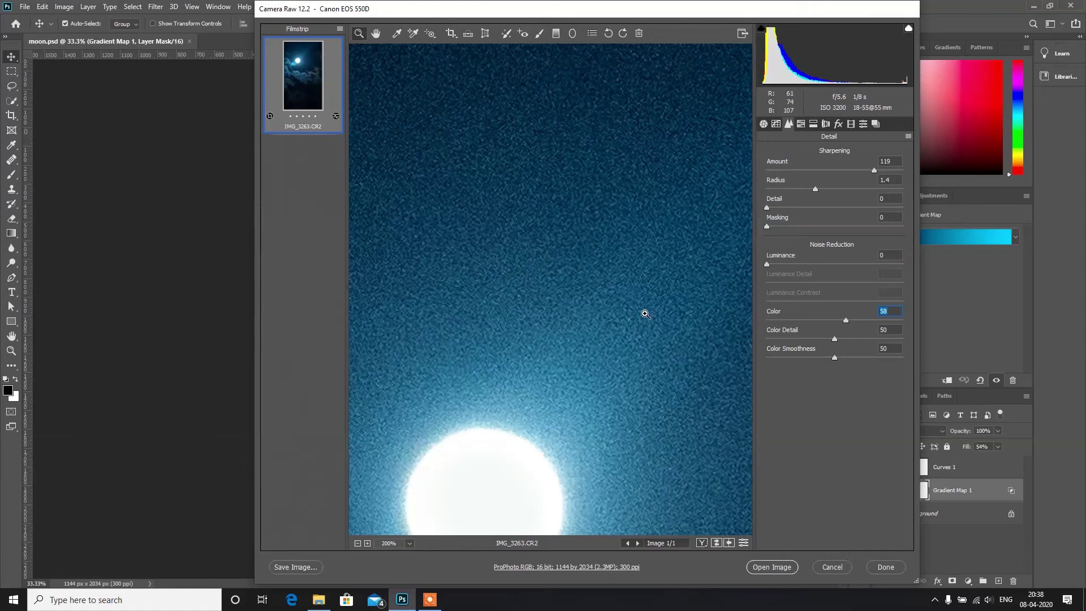
pyautogui.moveTo(767, 264); pyautogui.dragTo(802, 263)
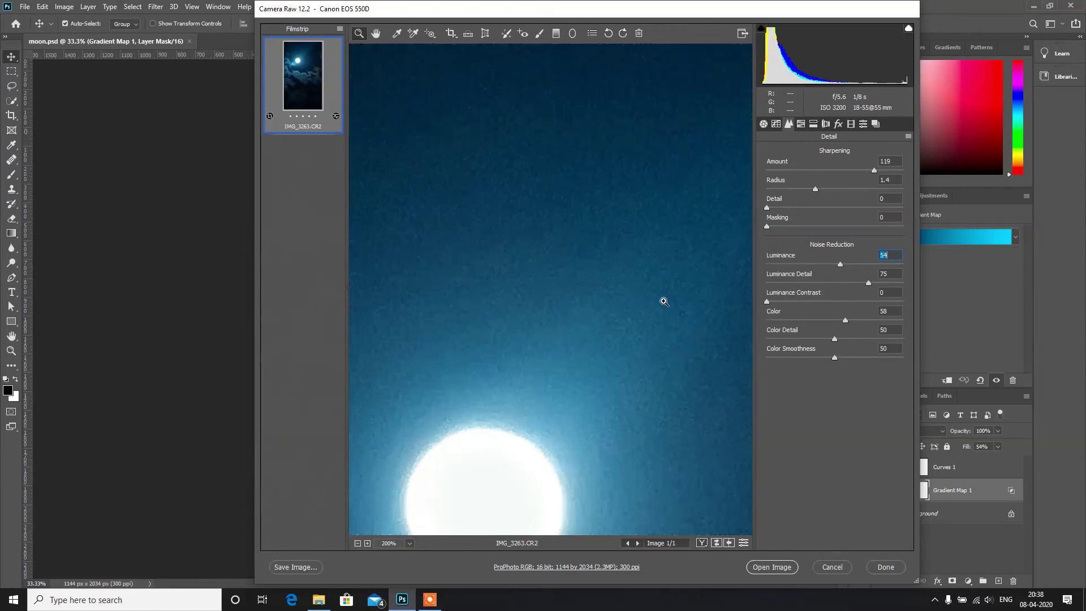
pyautogui.moveTo(840, 265); pyautogui.dragTo(858, 266)
pyautogui.scroll(-3, 550, 361)
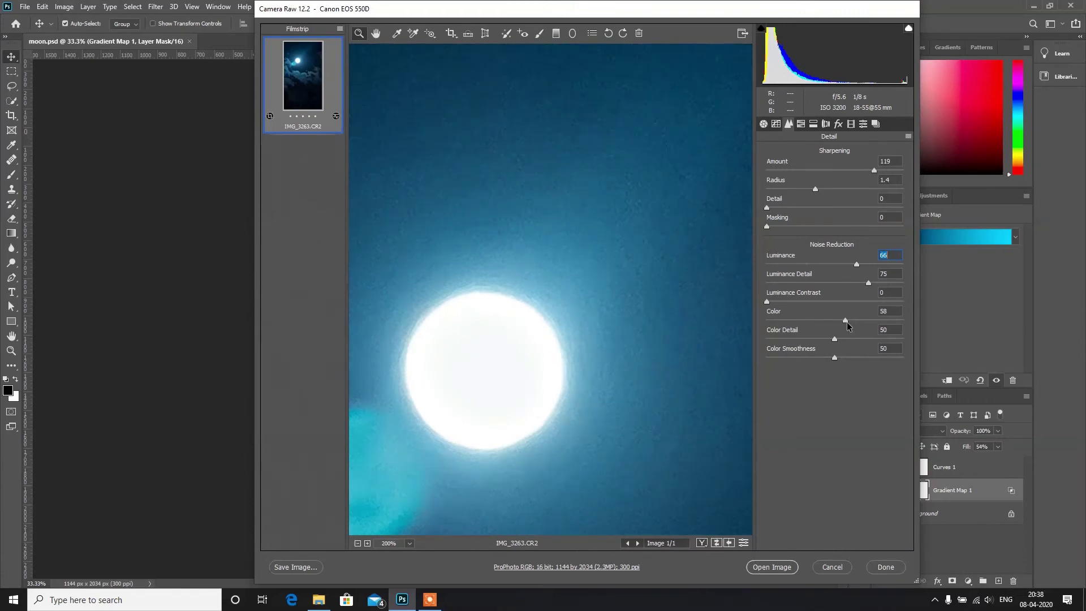
pyautogui.moveTo(847, 321); pyautogui.dragTo(764, 327)
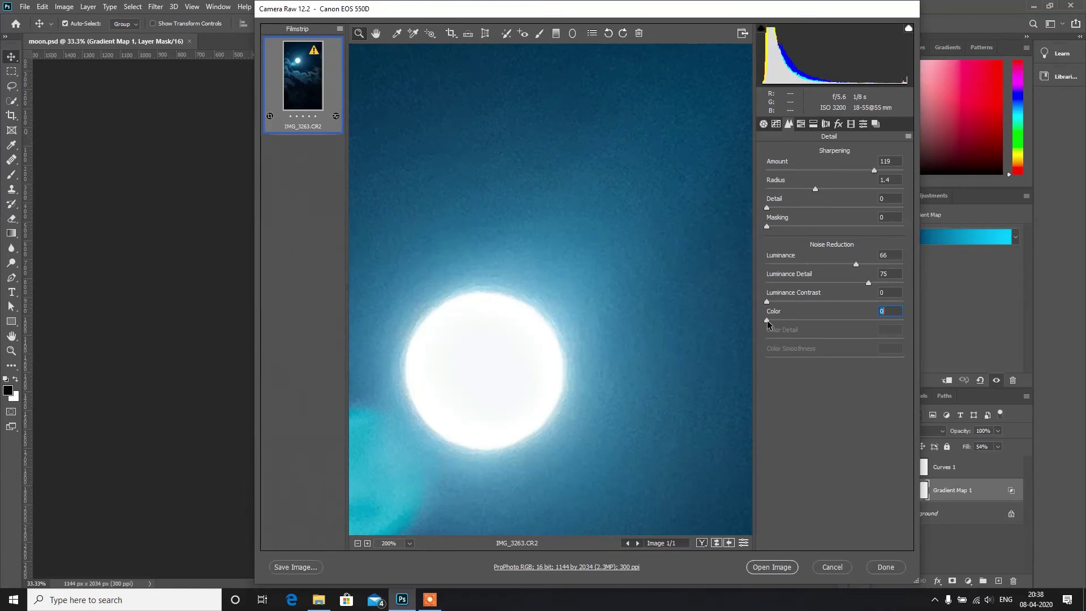
pyautogui.moveTo(769, 320); pyautogui.dragTo(803, 323)
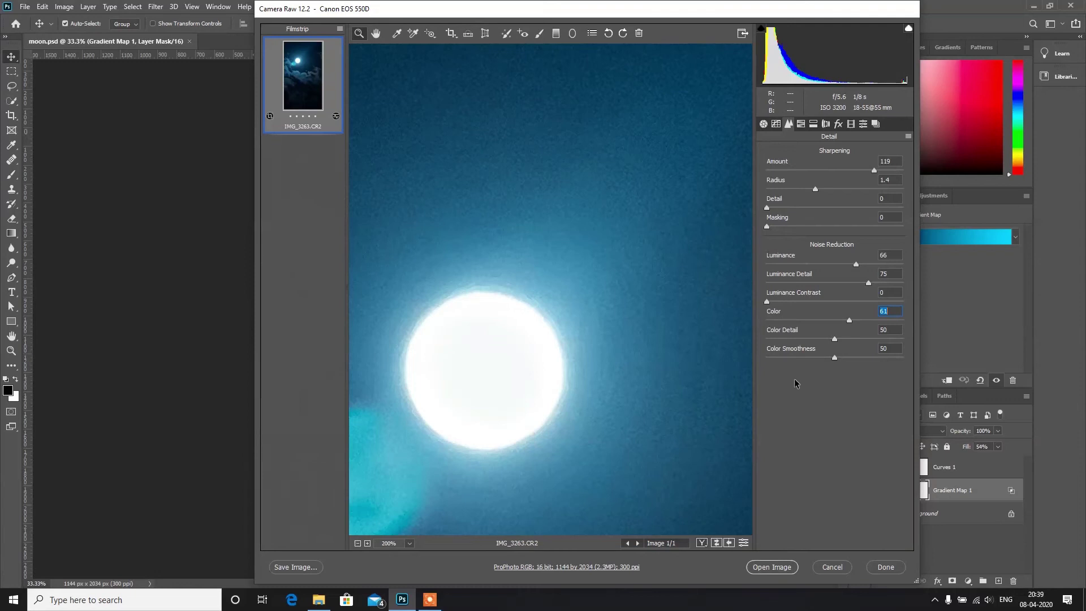
pyautogui.moveTo(793, 171); pyautogui.dragTo(762, 174)
# Set sharpening Amount to 63 and Detail to 0, then fit the whole photo in view.
pyautogui.moveTo(767, 170); pyautogui.dragTo(787, 173)
pyautogui.moveTo(817, 180); pyautogui.dragTo(825, 172)
pyautogui.moveTo(769, 206); pyautogui.dragTo(790, 213)
pyautogui.moveTo(795, 206); pyautogui.dragTo(761, 207)
pyautogui.hotkey('ctrl', '0')
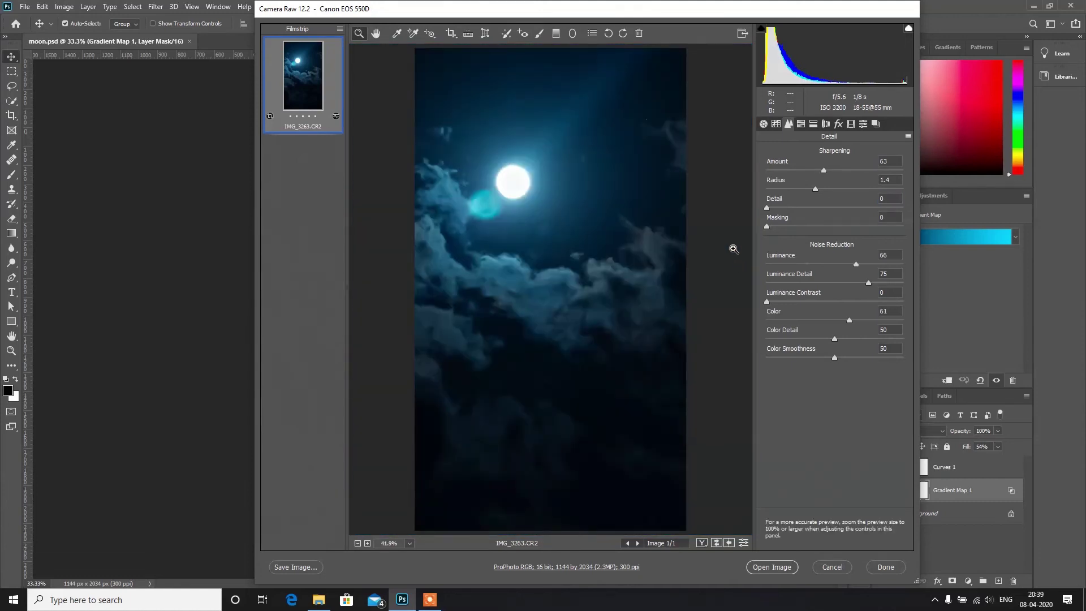
# Open IMG_3263.CR2 as a 16-bit Photoshop document beside moon.psd and list new adjustment layers.
pyautogui.click(769, 568)
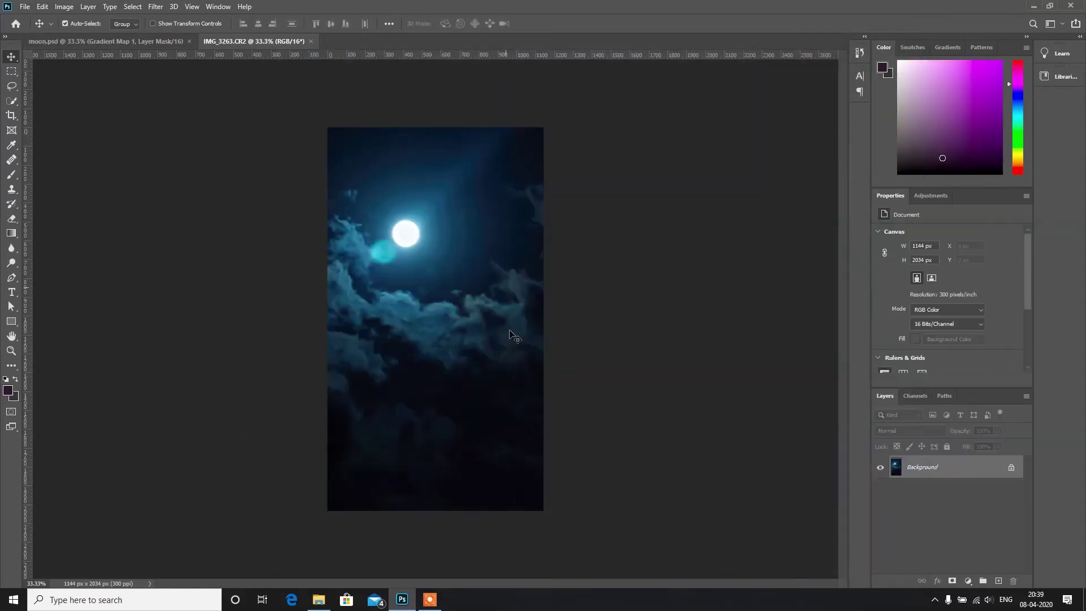
pyautogui.click(152, 42)
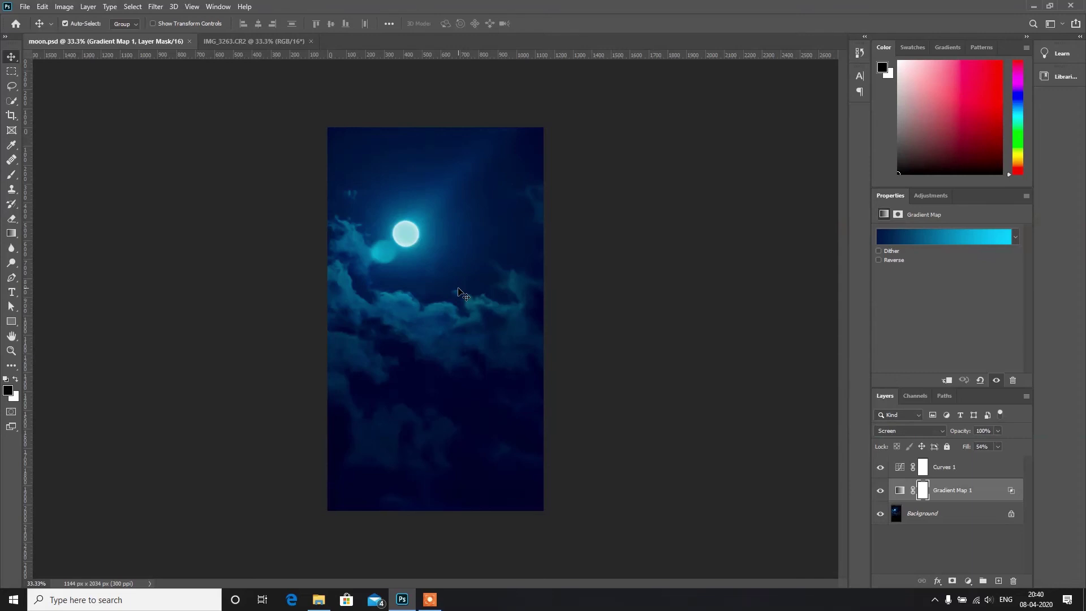
pyautogui.click(260, 42)
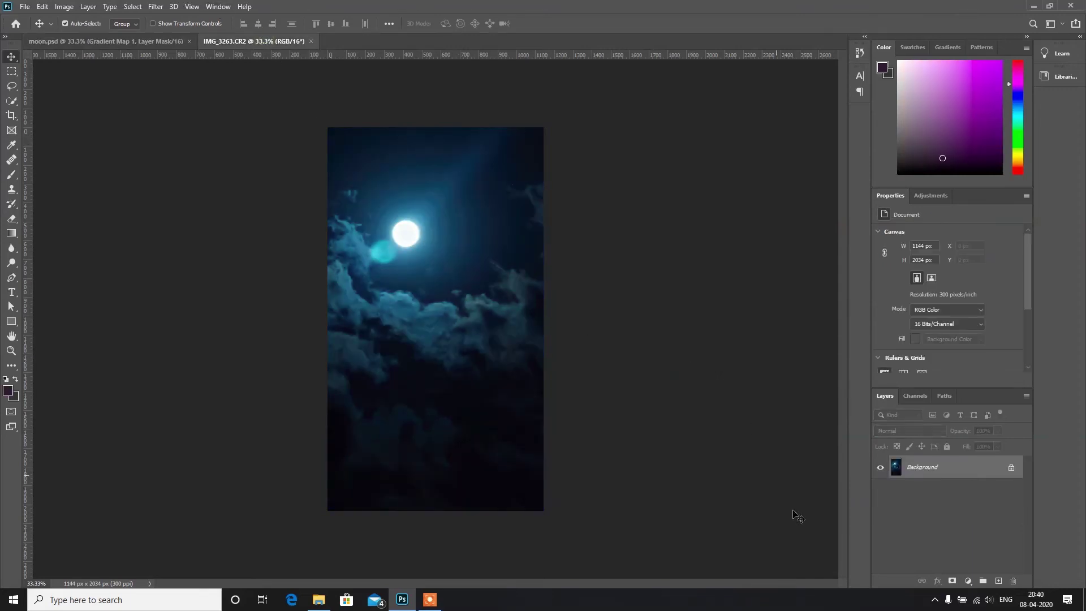
pyautogui.click(969, 581)
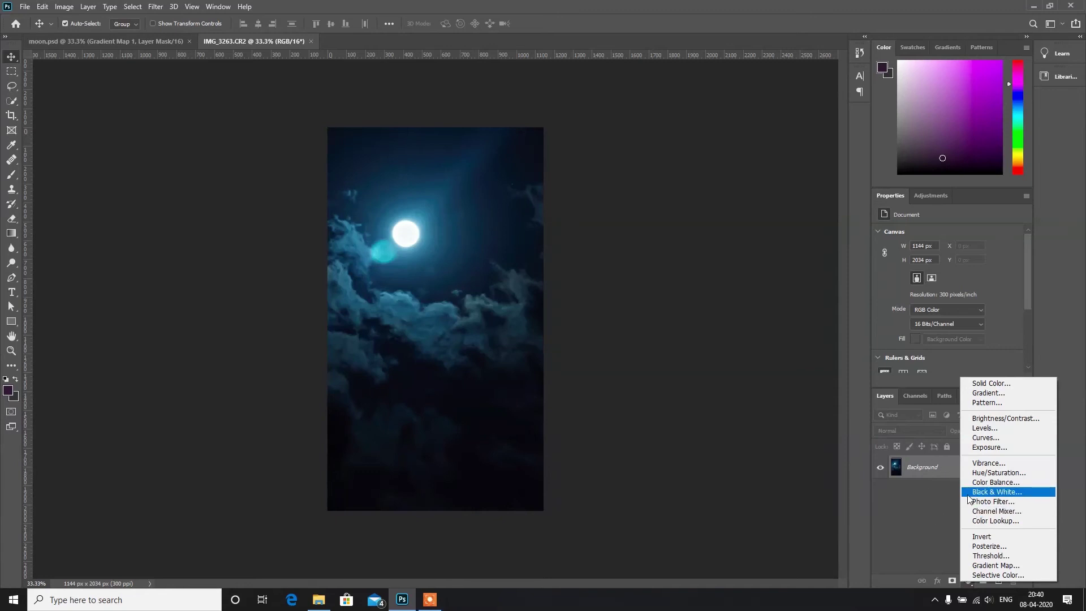
# Add a Gradient Map 1 layer above Background and select its gradient's dark-end colour stop.
pyautogui.click(979, 568)
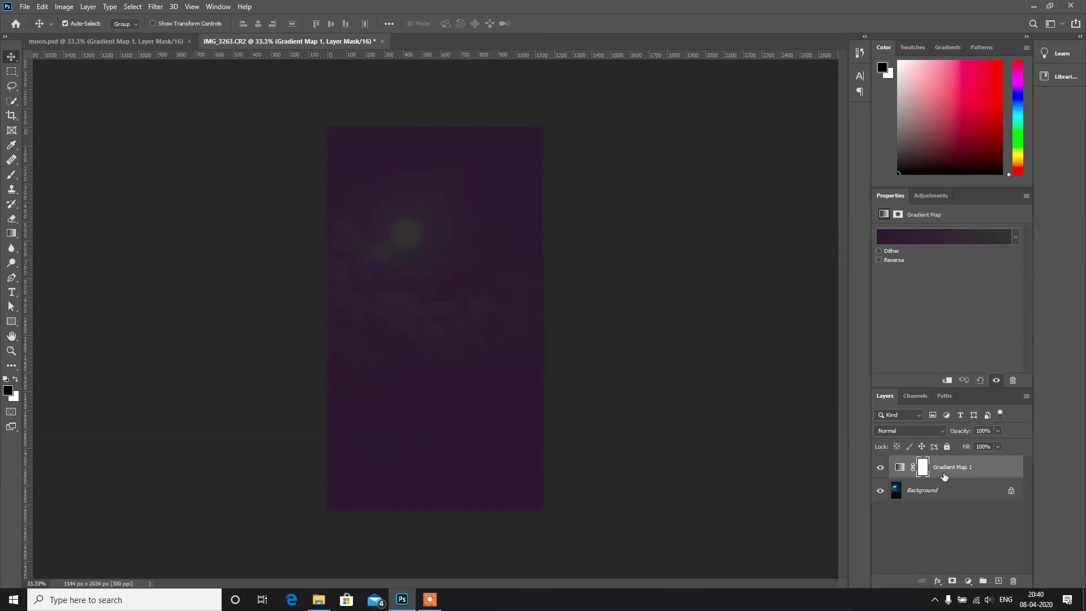
pyautogui.click(941, 241)
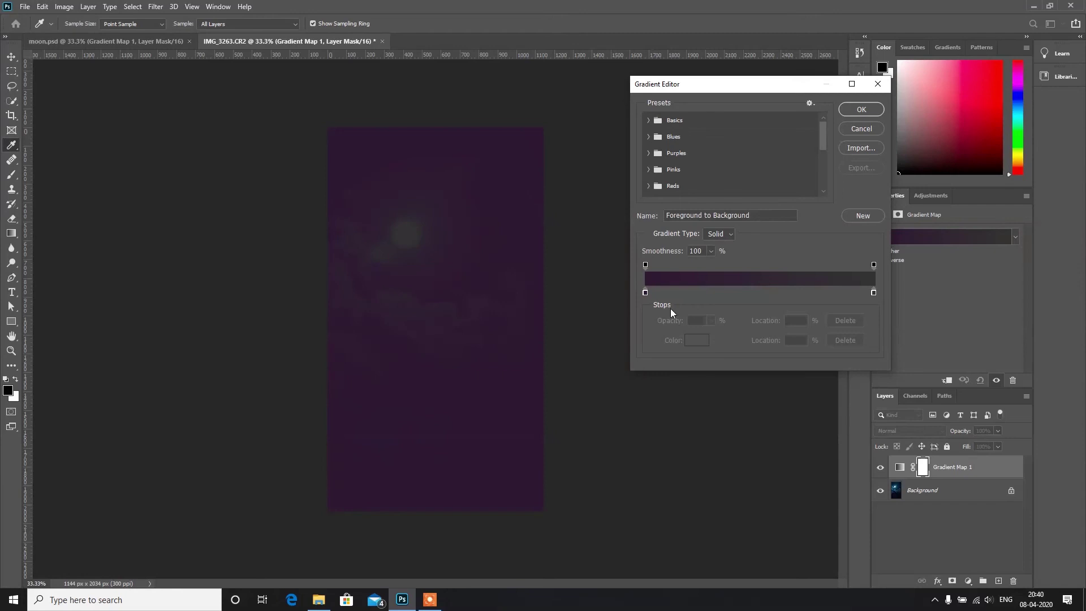
pyautogui.click(646, 293)
# Set the gradient's left stop to a dark navy blue.
pyautogui.doubleClick(646, 293)
pyautogui.moveTo(773, 221); pyautogui.dragTo(781, 277)
pyautogui.moveTo(795, 229); pyautogui.dragTo(795, 216)
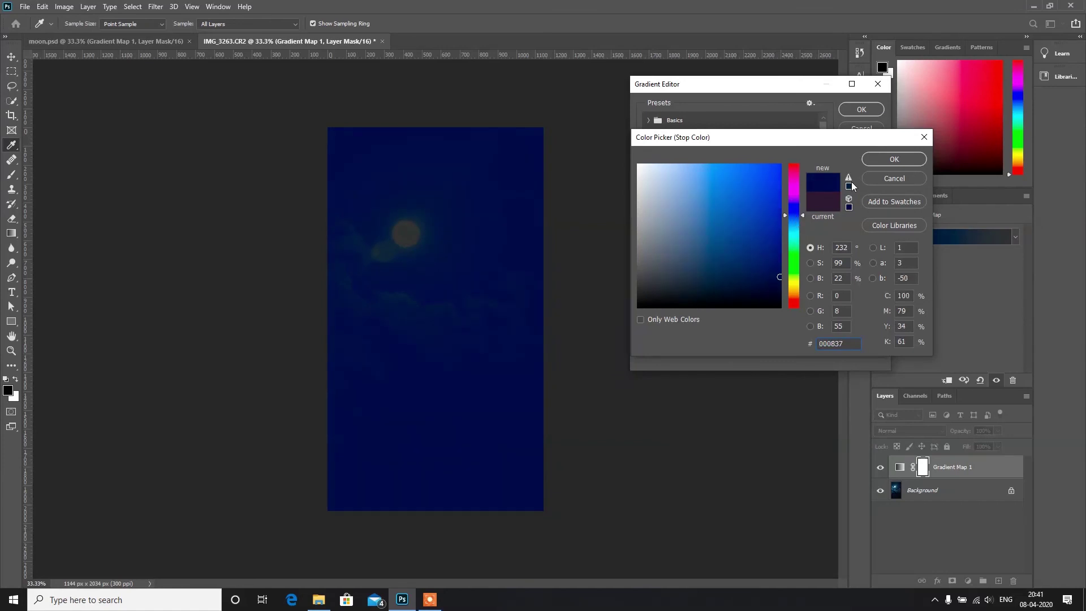
pyautogui.click(880, 160)
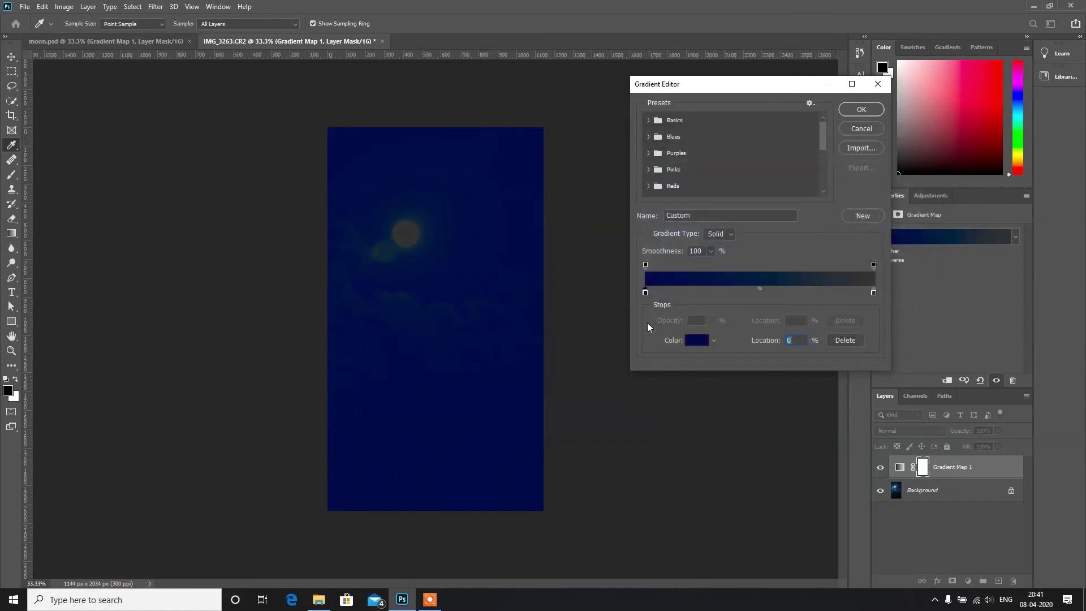
# Set the gradient's right stop to pale cyan cdf6ff.
pyautogui.doubleClick(875, 293)
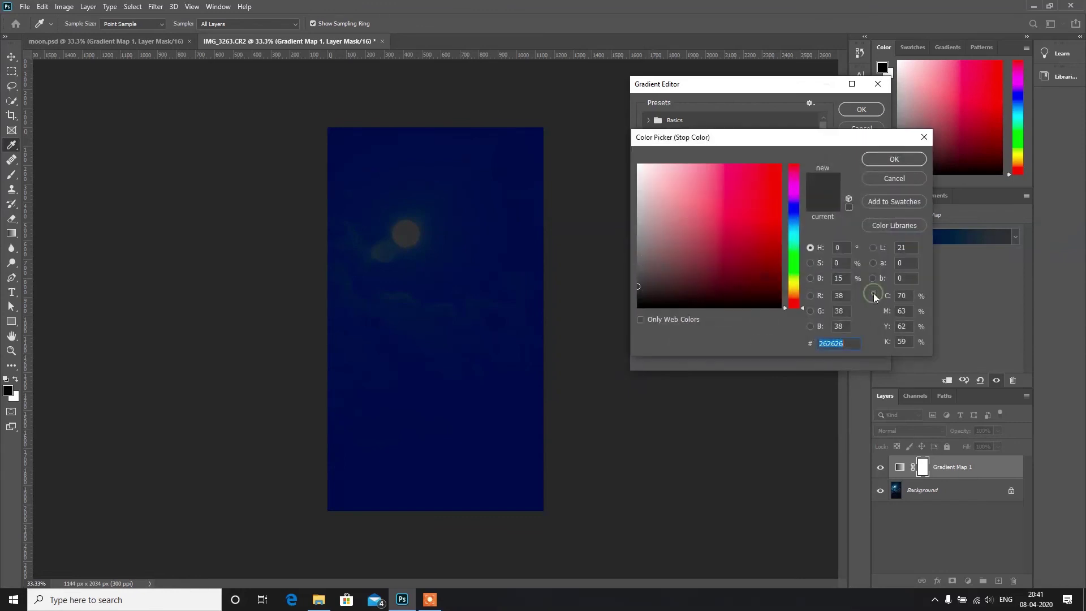
pyautogui.click(781, 164)
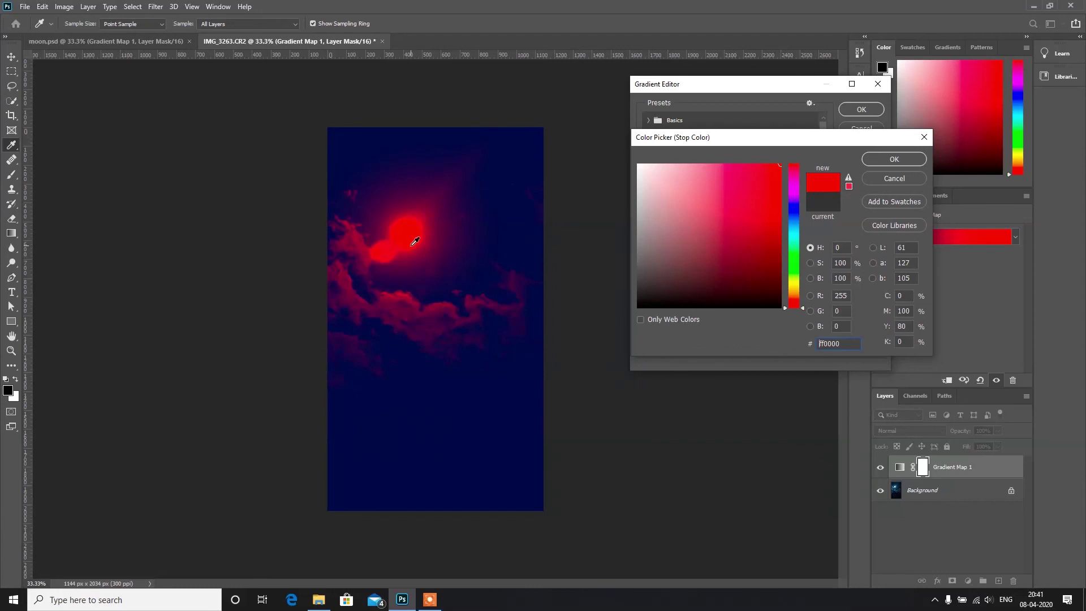
pyautogui.moveTo(795, 262); pyautogui.dragTo(798, 235)
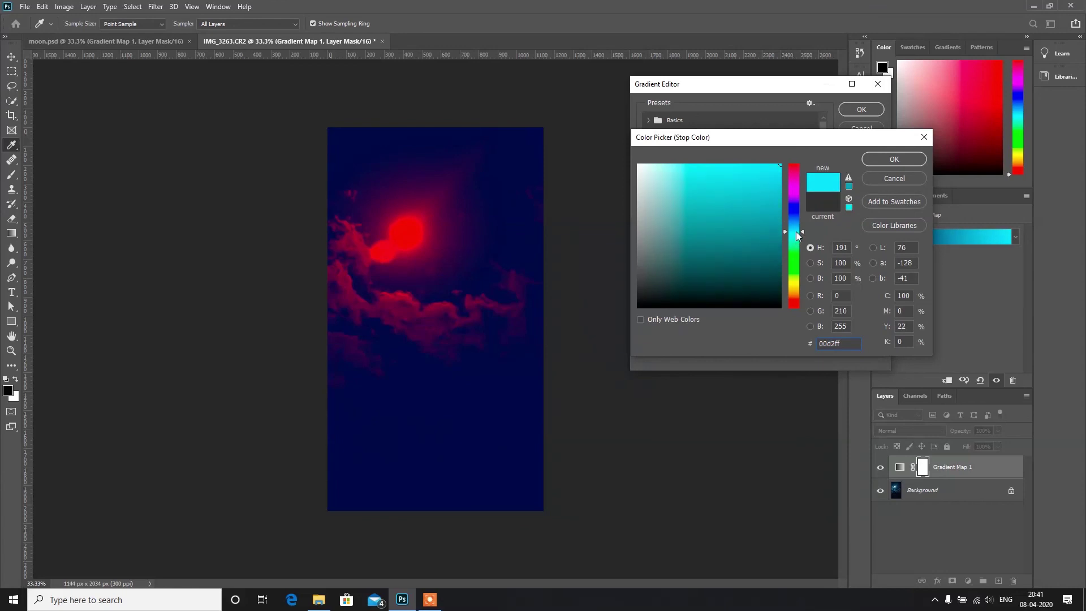
pyautogui.click(684, 164)
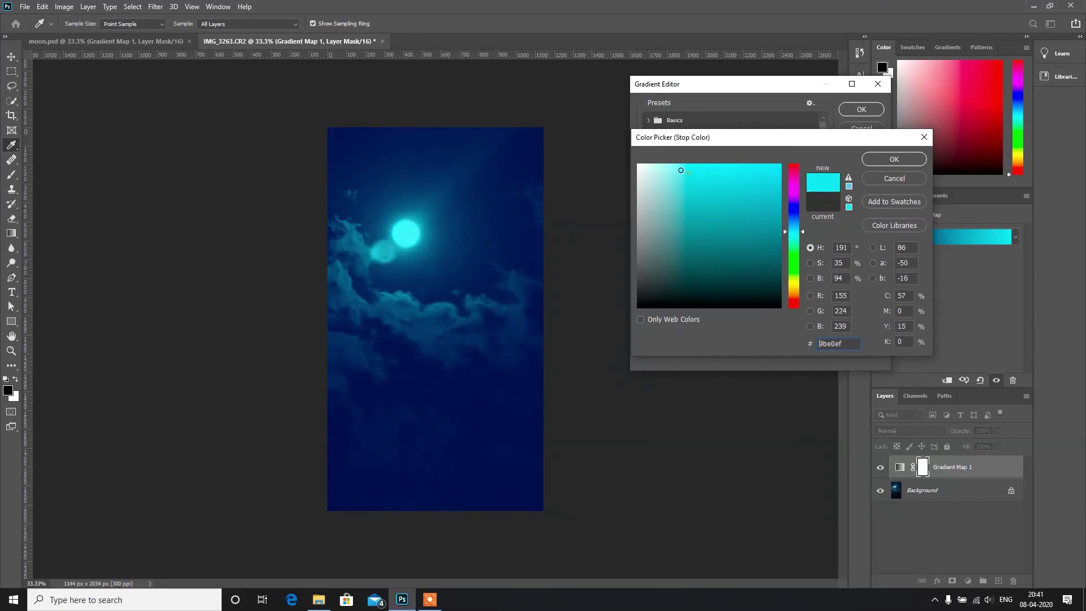
pyautogui.click(665, 163)
pyautogui.click(656, 165)
pyautogui.click(665, 164)
pyautogui.click(894, 159)
# Apply the navy-to-cyan gradient and lower the Gradient Map layer opacity to about 65%.
pyautogui.click(861, 109)
pyautogui.click(998, 430)
pyautogui.moveTo(1001, 444); pyautogui.dragTo(977, 447)
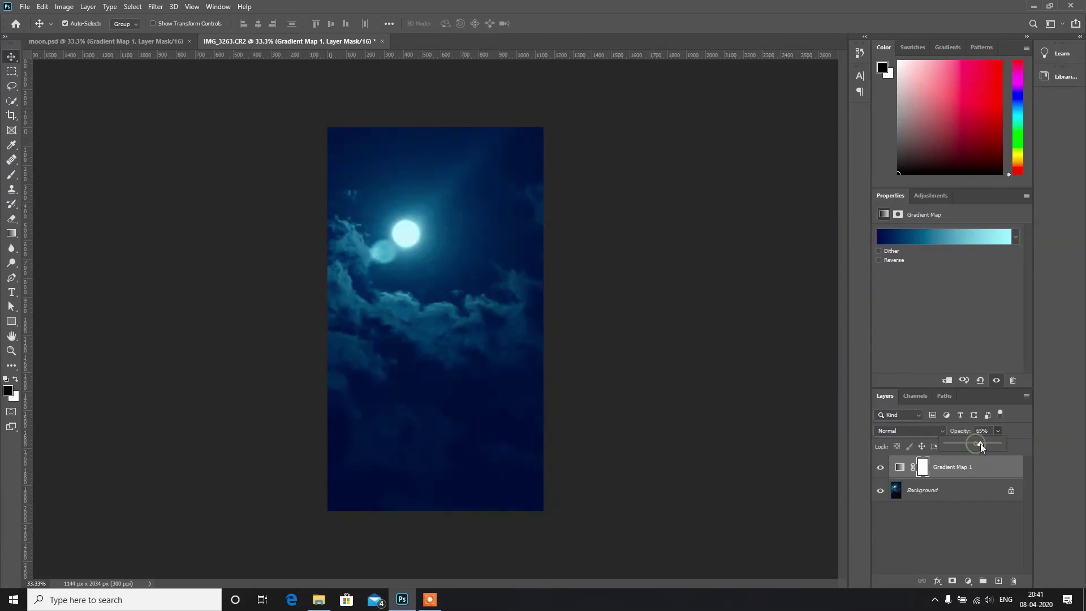
# Add a Curves adjustment layer above Gradient Map 1.
pyautogui.click(962, 517)
pyautogui.click(959, 516)
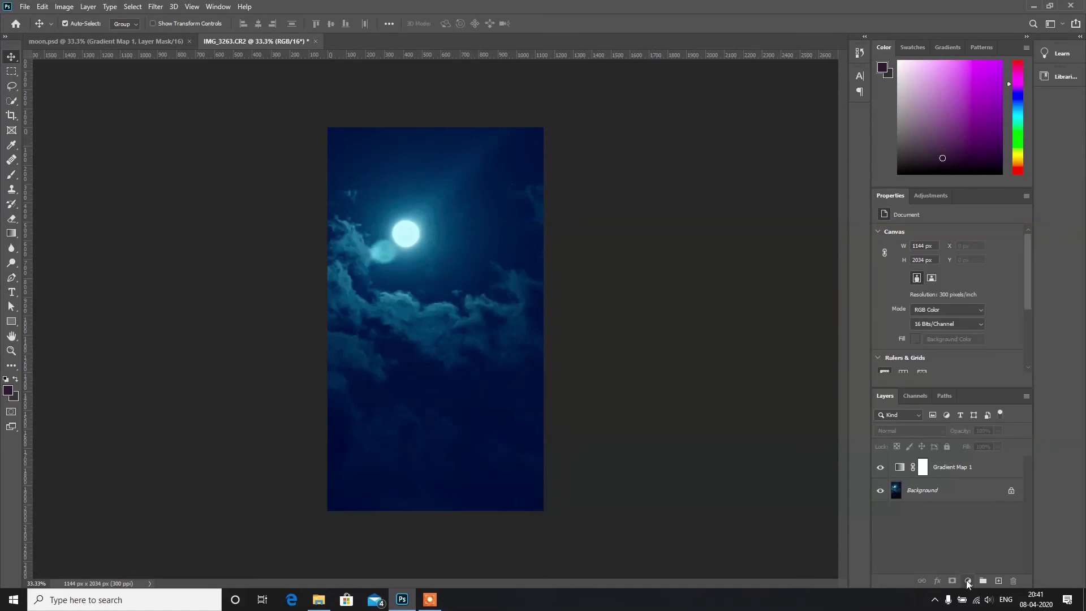
pyautogui.click(968, 581)
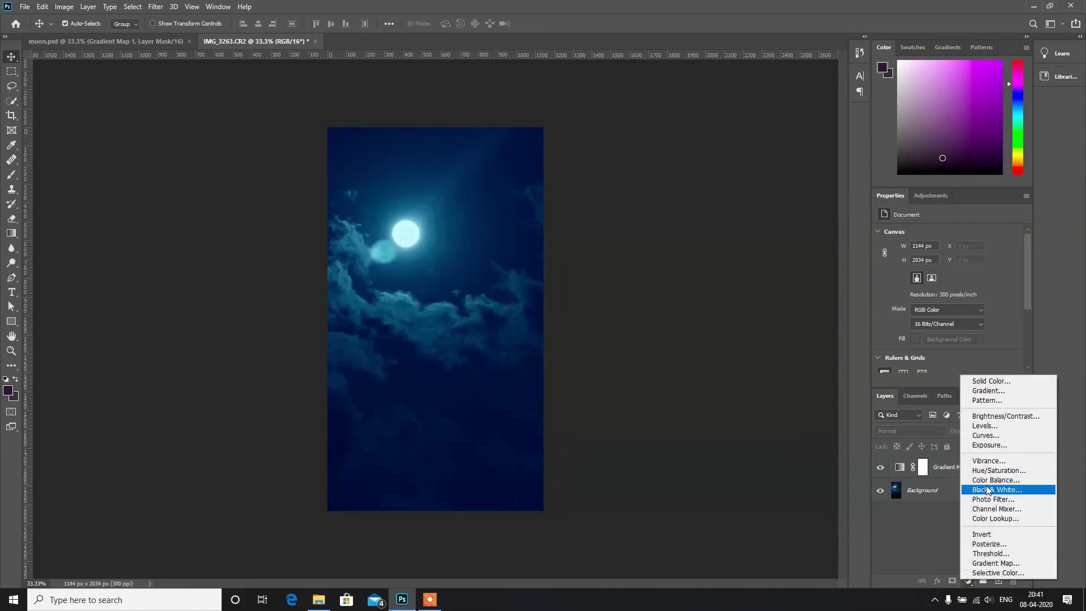
pyautogui.click(982, 442)
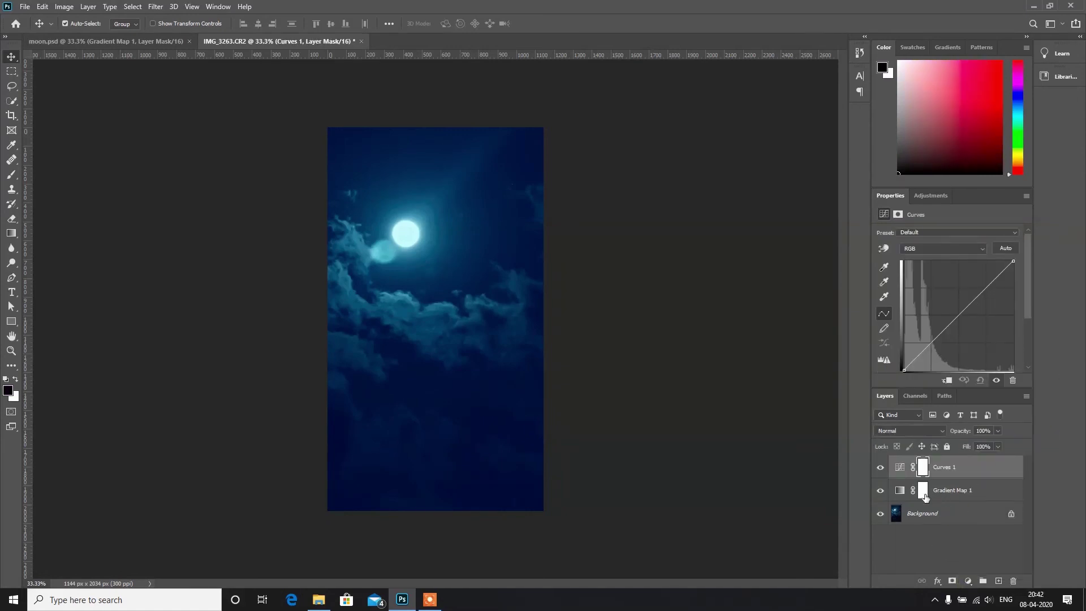
# Bend the RGB curve with two points, lifting highlights slightly and deepening the shadows.
pyautogui.moveTo(934, 343); pyautogui.dragTo(928, 346)
pyautogui.click(986, 285)
pyautogui.moveTo(986, 286); pyautogui.dragTo(987, 283)
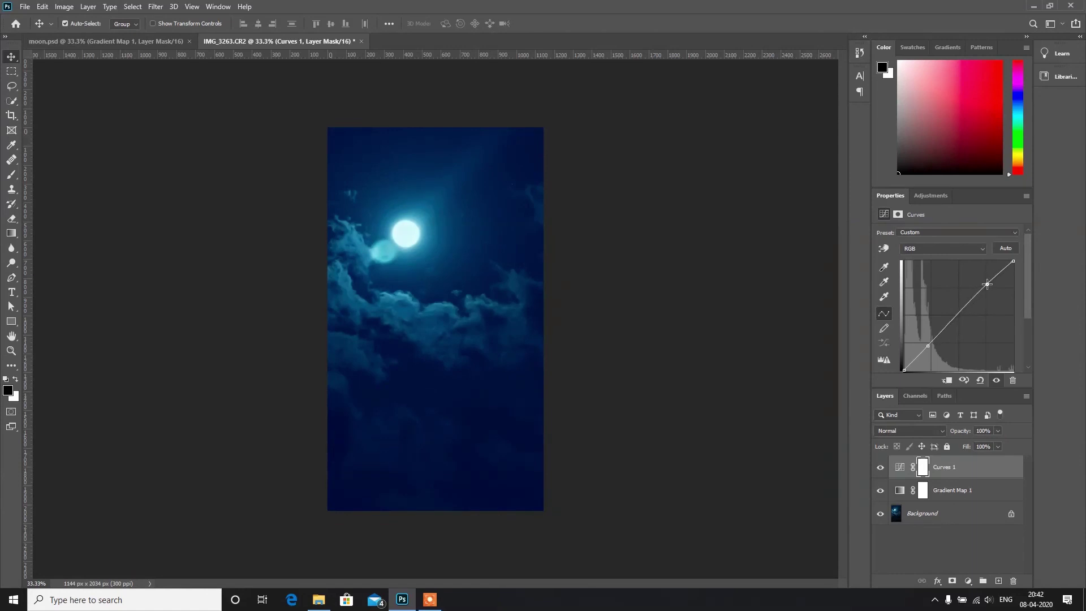
pyautogui.moveTo(930, 345); pyautogui.dragTo(934, 347)
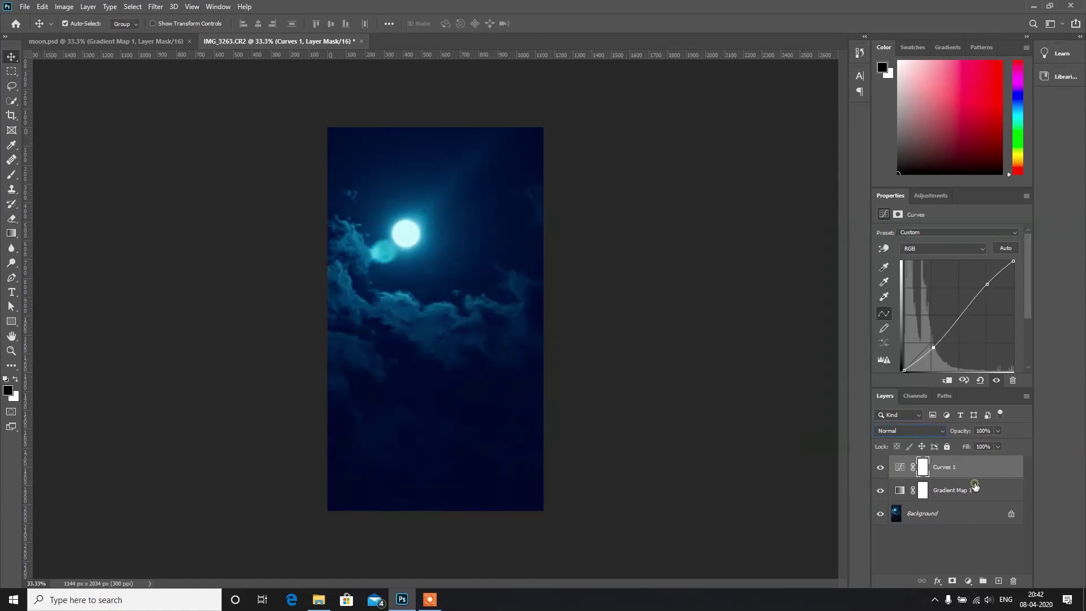
pyautogui.click(973, 487)
# Set Gradient Map 1 to Screen blending at 76% opacity.
pyautogui.click(906, 433)
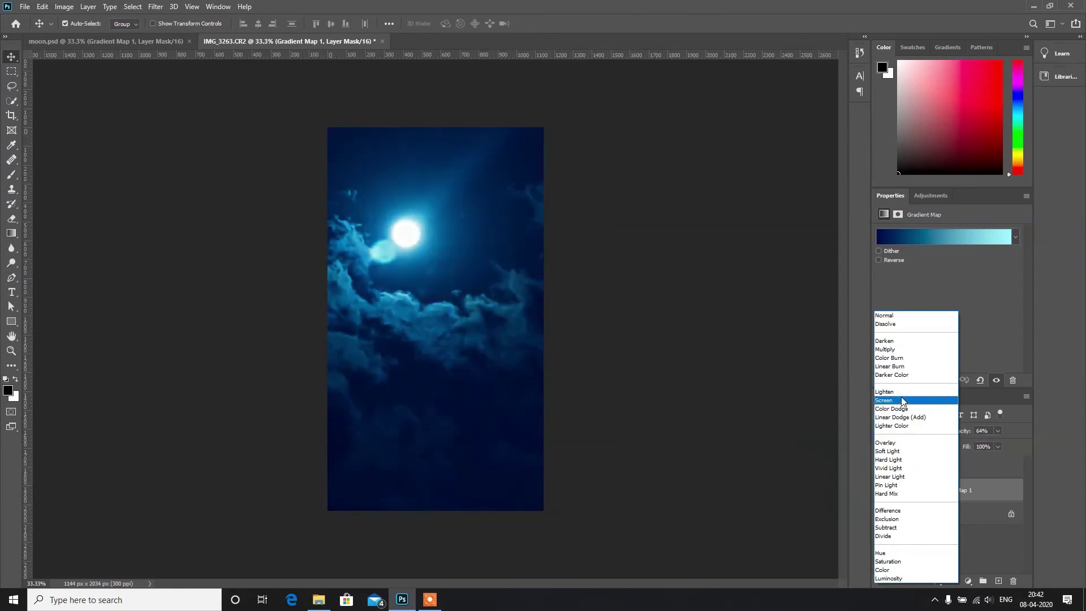
pyautogui.click(902, 403)
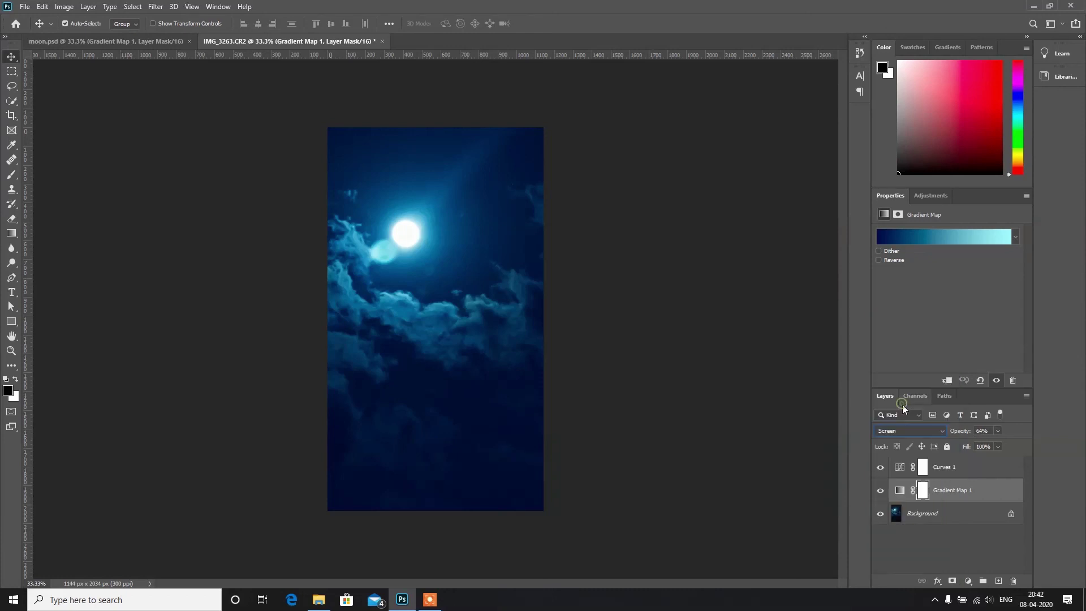
pyautogui.click(985, 493)
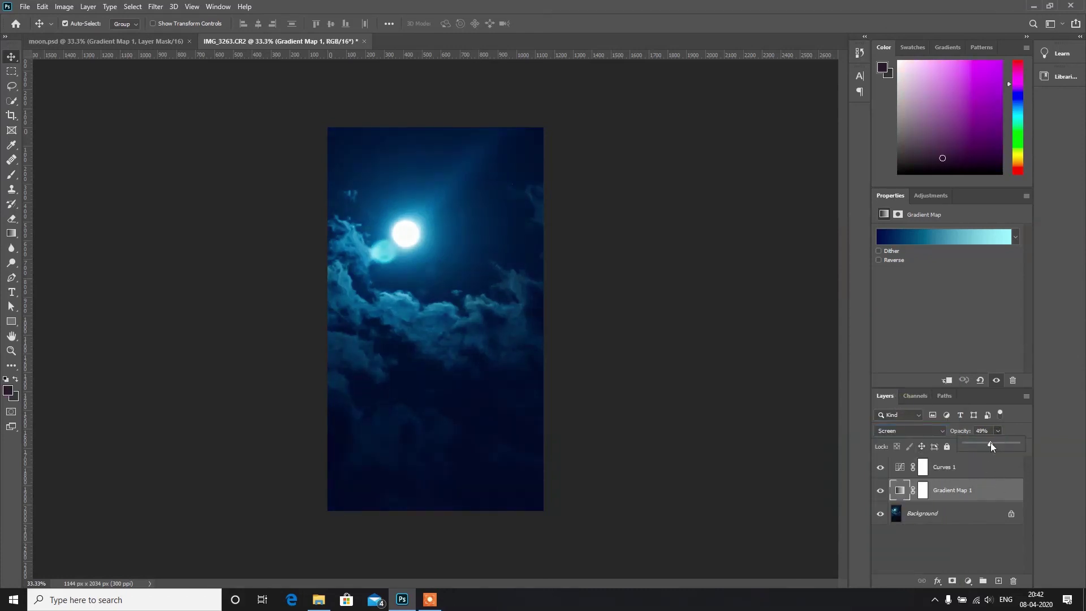
pyautogui.moveTo(1002, 443); pyautogui.dragTo(1005, 441)
pyautogui.click(794, 339)
pyautogui.click(793, 338)
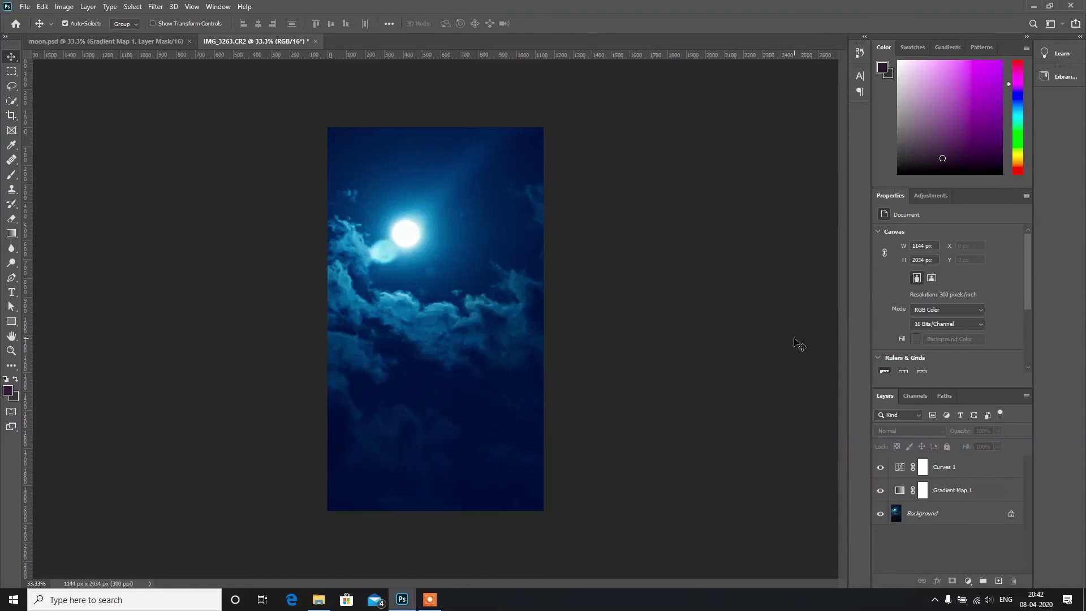